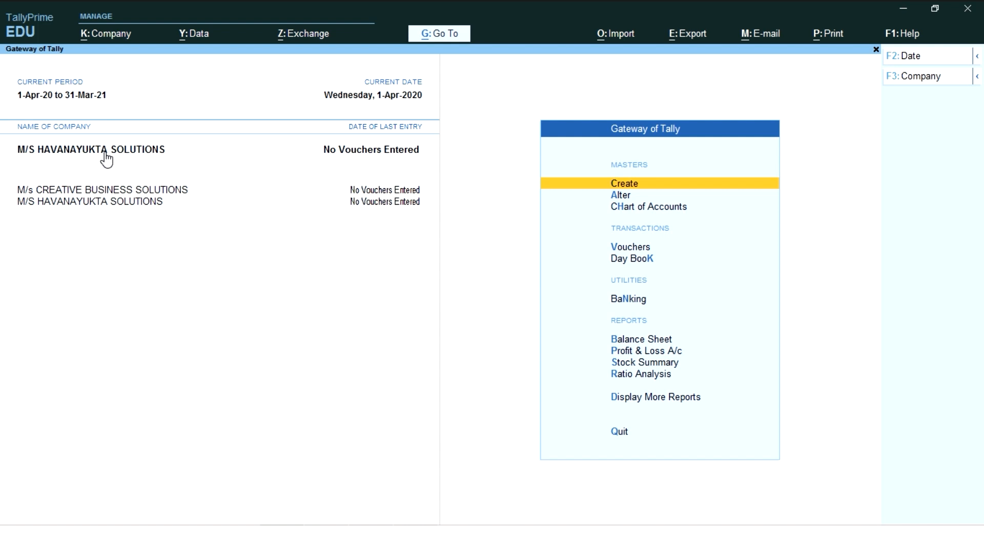
Create a new stock item master named "SONY BARVIA 43 T V" with no alias
left_click(634, 187)
key("Down")
key("Down")
key("Down")
key("Down")
key("Down")
key("Down")
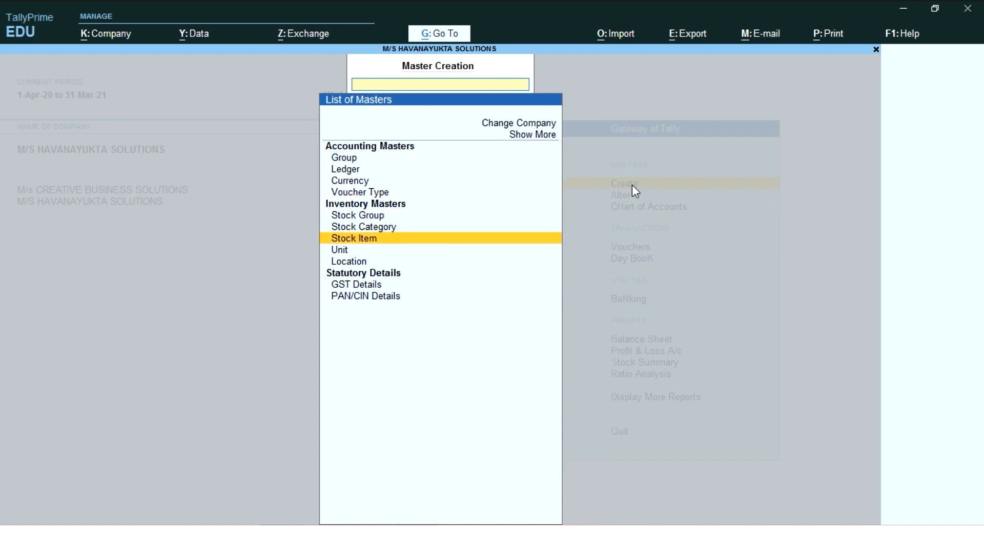
key("Return")
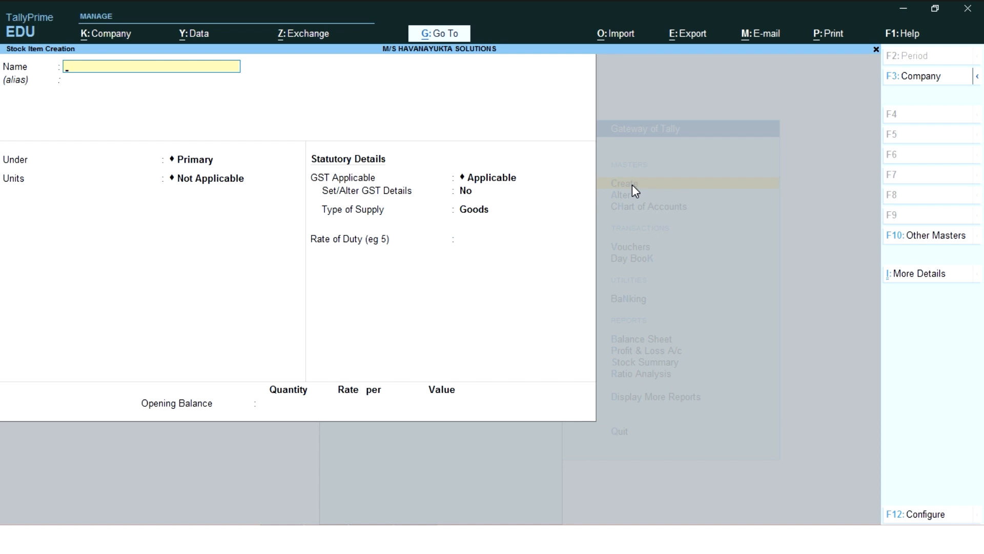
type("SONY BARVIA 43")
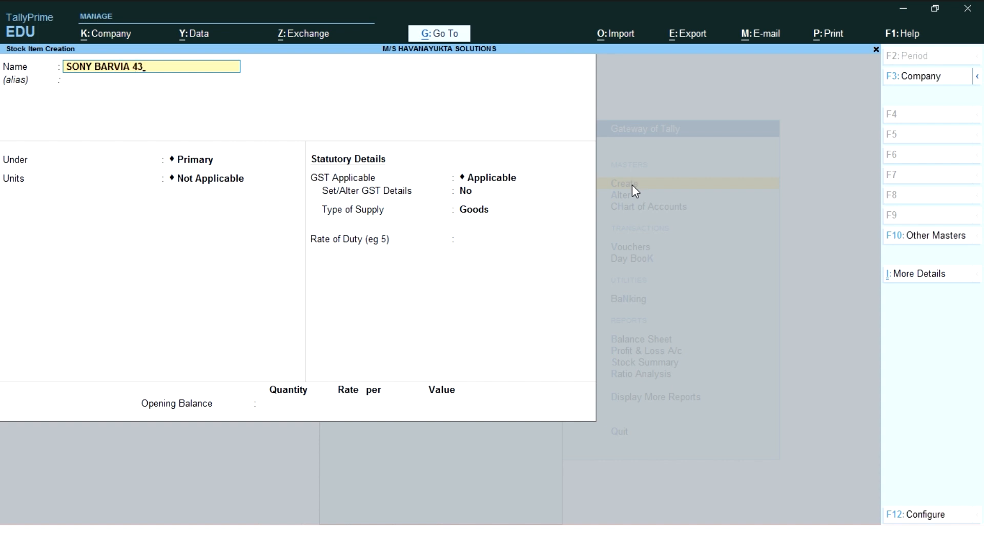
type(" T V")
key("Return")
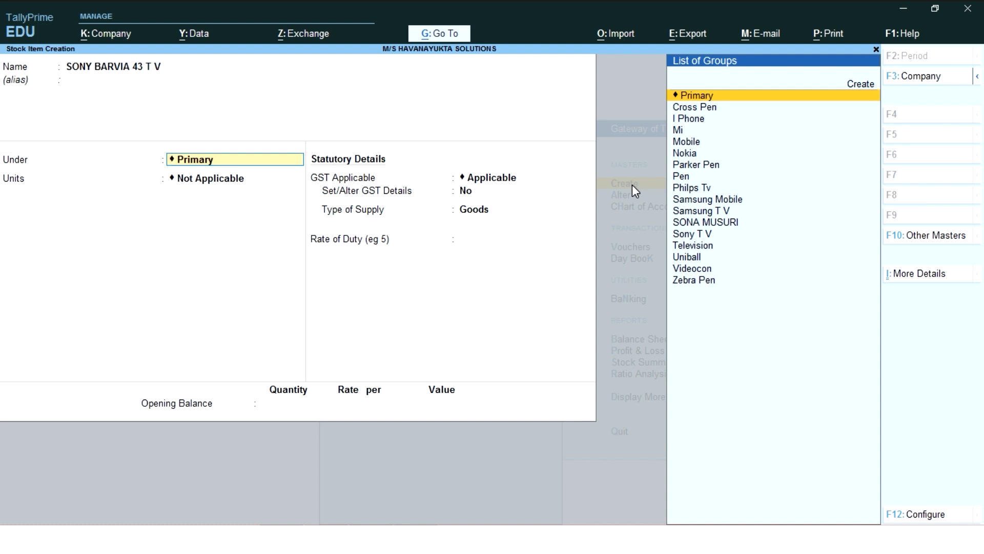
Place the stock item under the Sony T V stock group
key("Down")
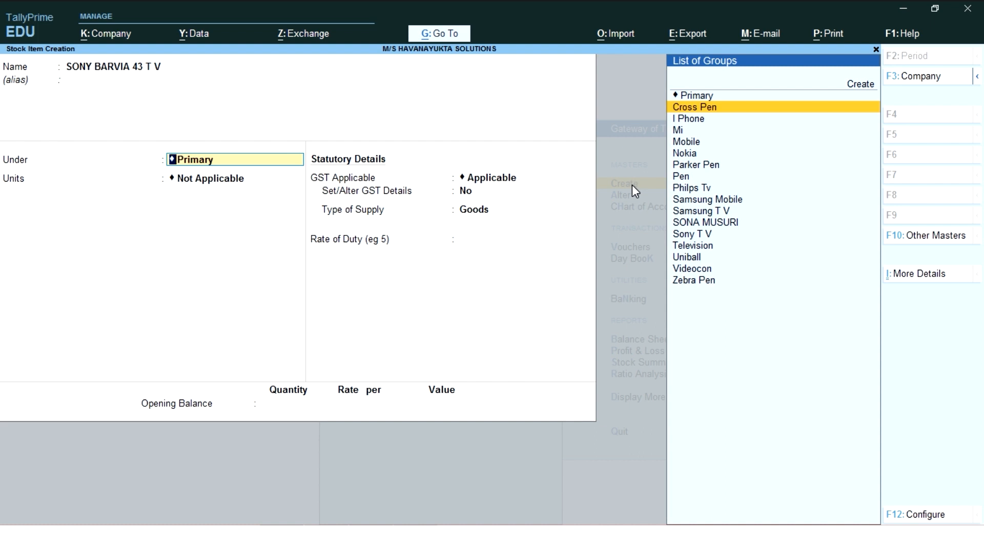
key("Down")
key("Down")
key("Down")
key("Down")
key("Down")
key("Down")
key("Down")
key("Down")
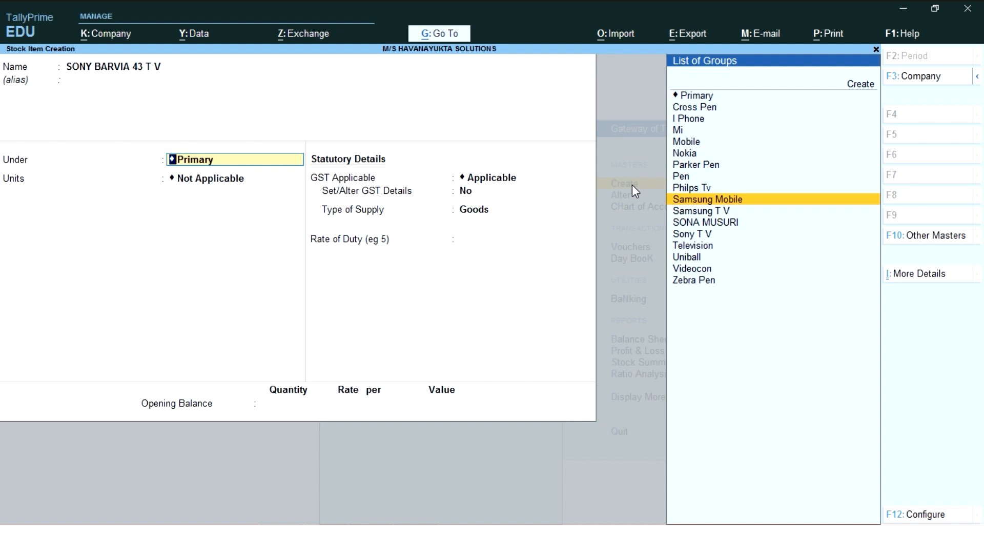
key("Down")
key("Down")
key("Down")
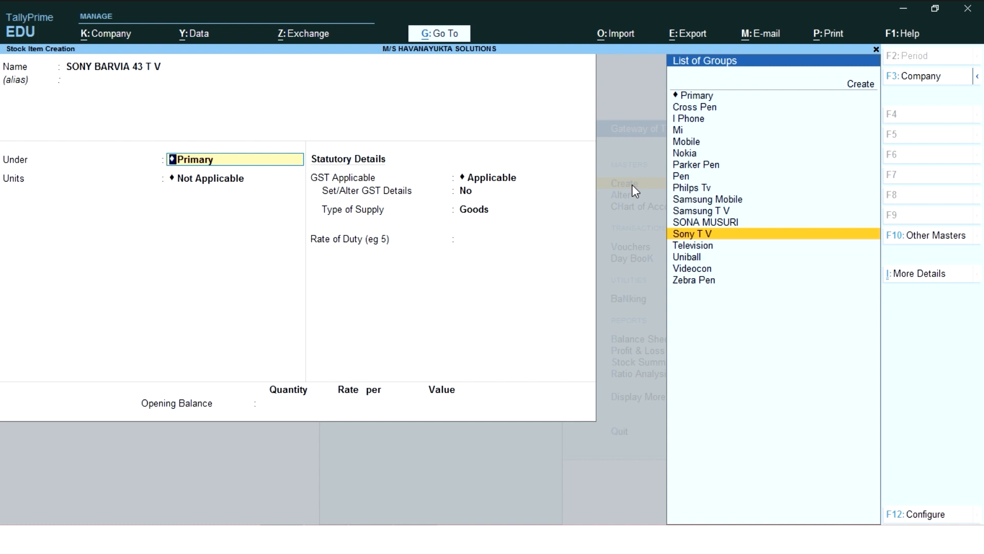
key("Down")
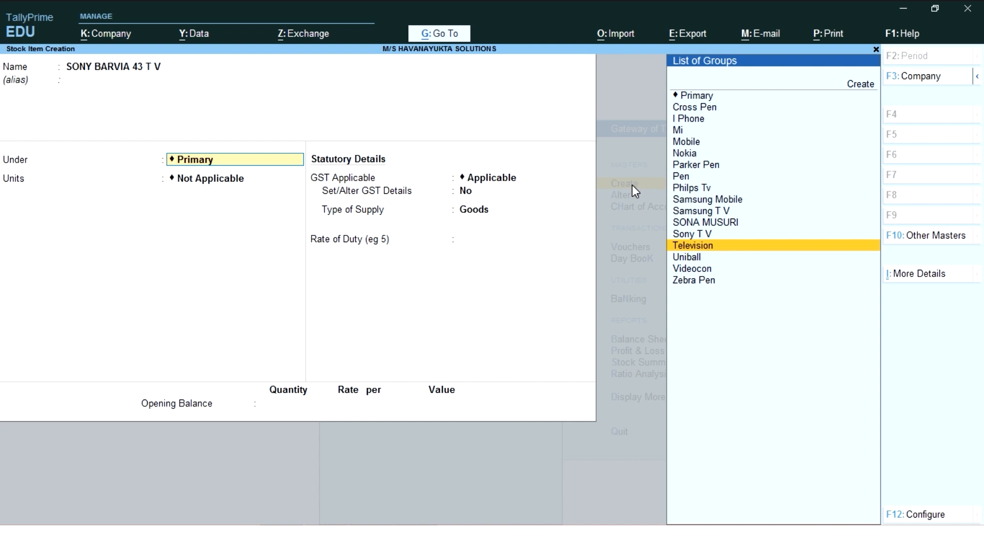
key("Up")
key("Up")
key("Up")
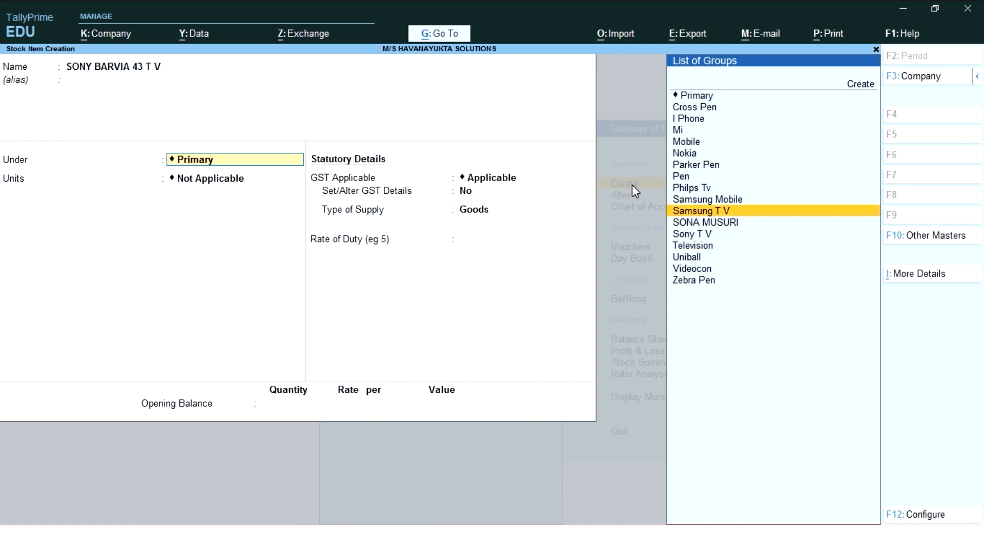
key("Up")
key("Up")
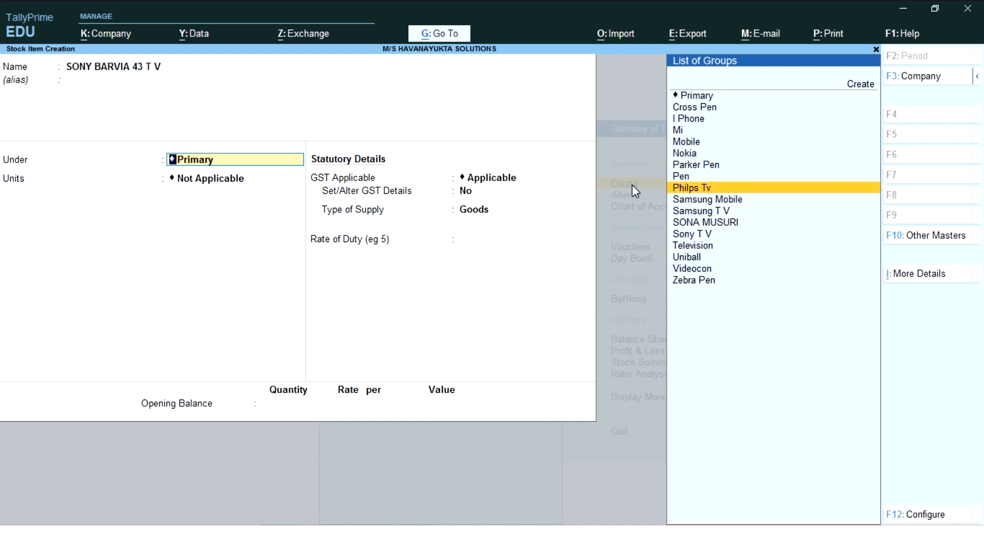
key("Down")
key("Down")
key("Down")
key("Down")
key("Down")
key("Down")
key("Down")
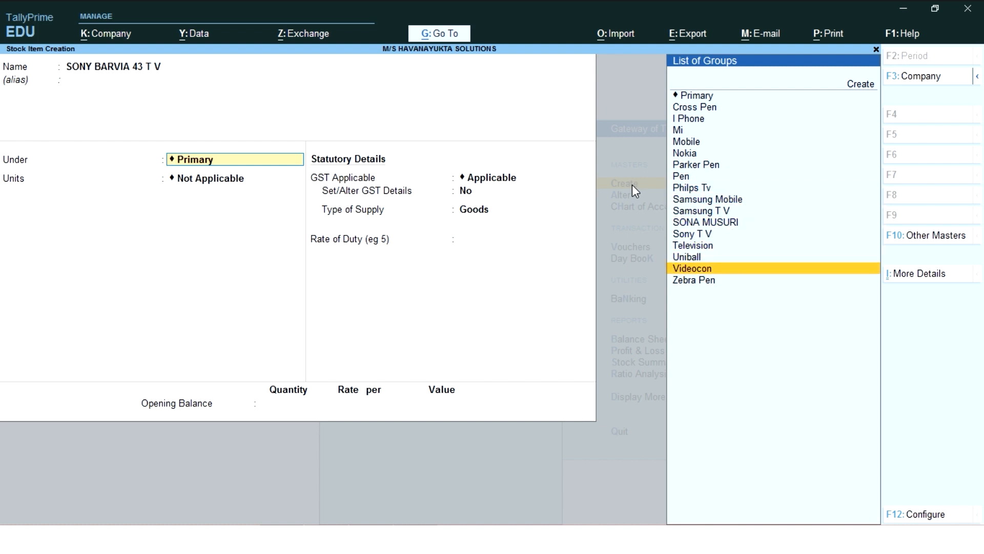
key("Up")
key("Up")
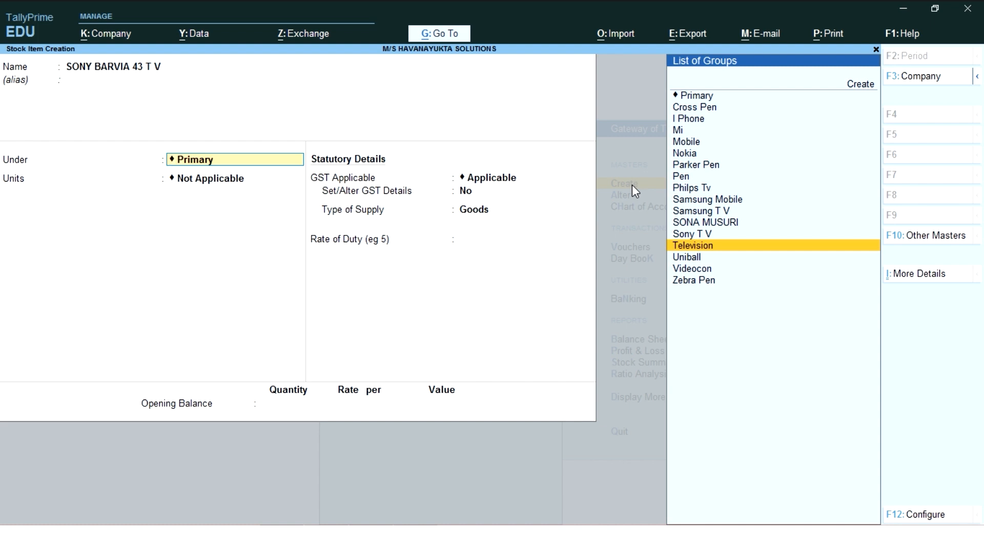
key("Up")
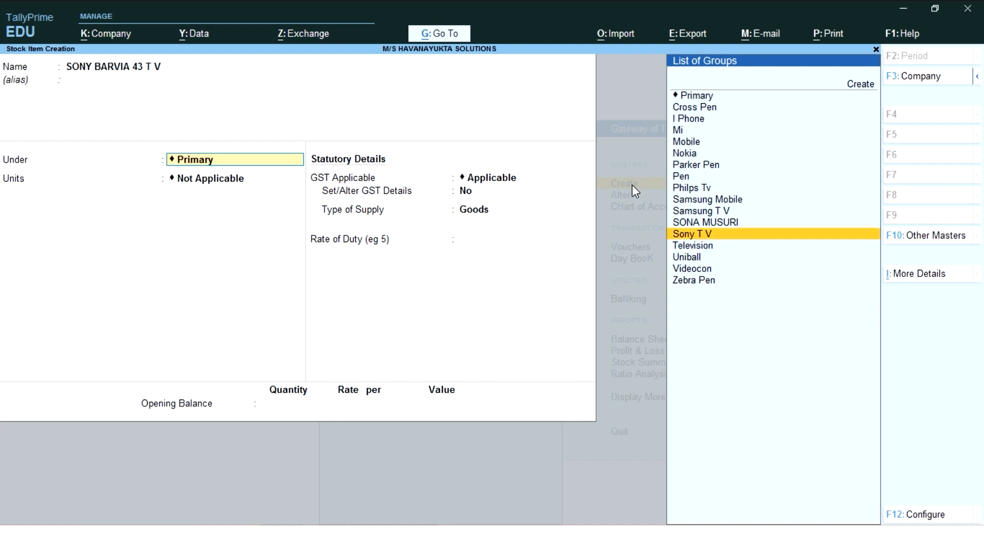
key("Down")
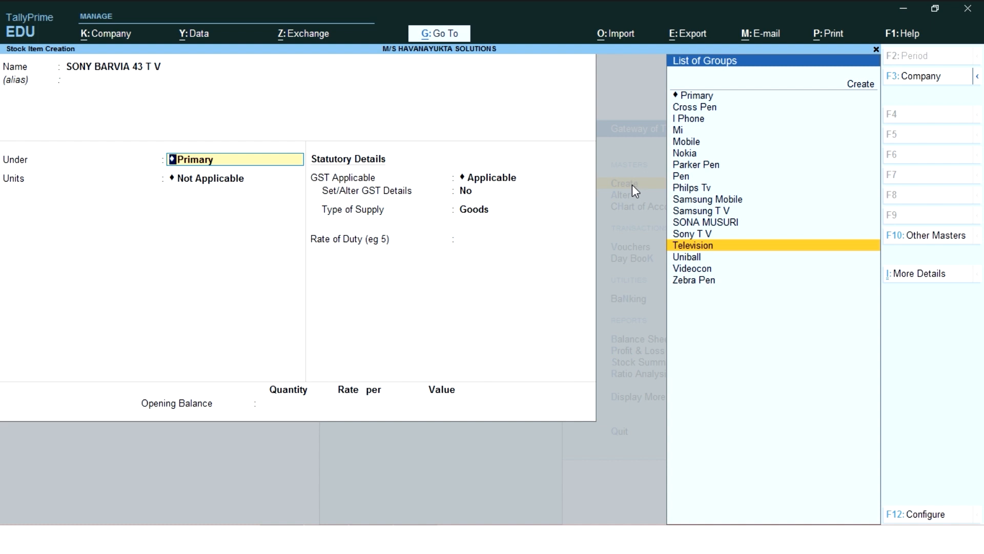
key("Up")
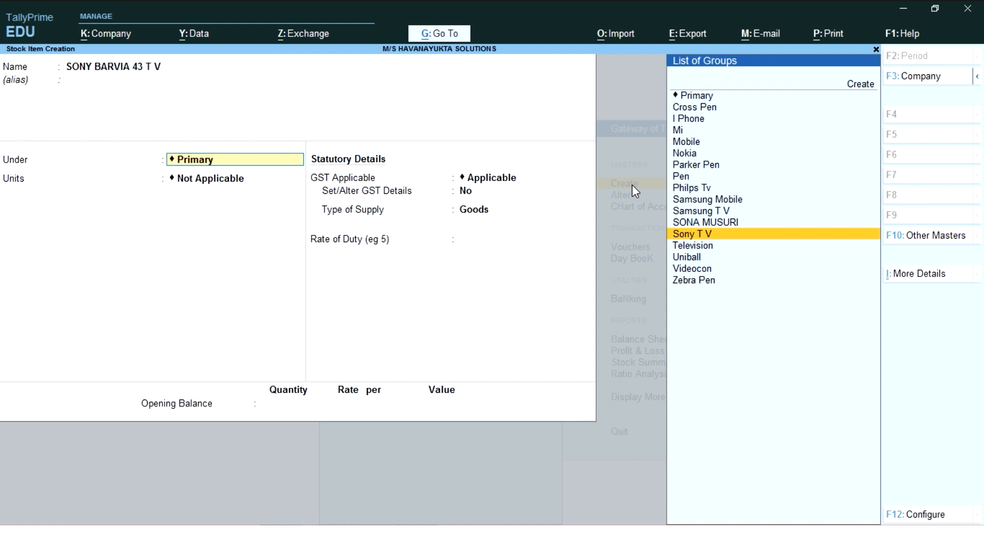
key("Return")
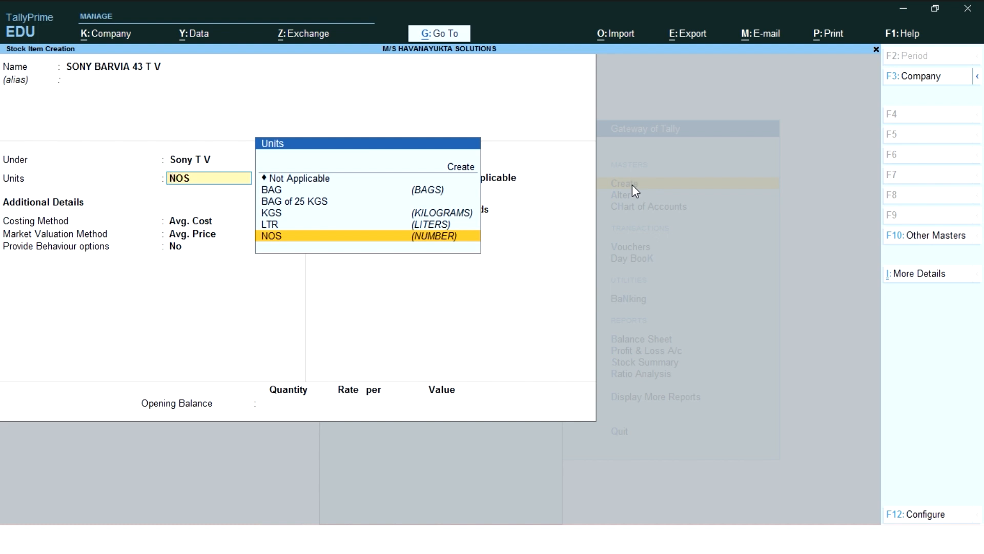
Set the stock item's unit of measurement to NOS (NUMBER)
key("Up")
key("Up")
key("Up")
key("Up")
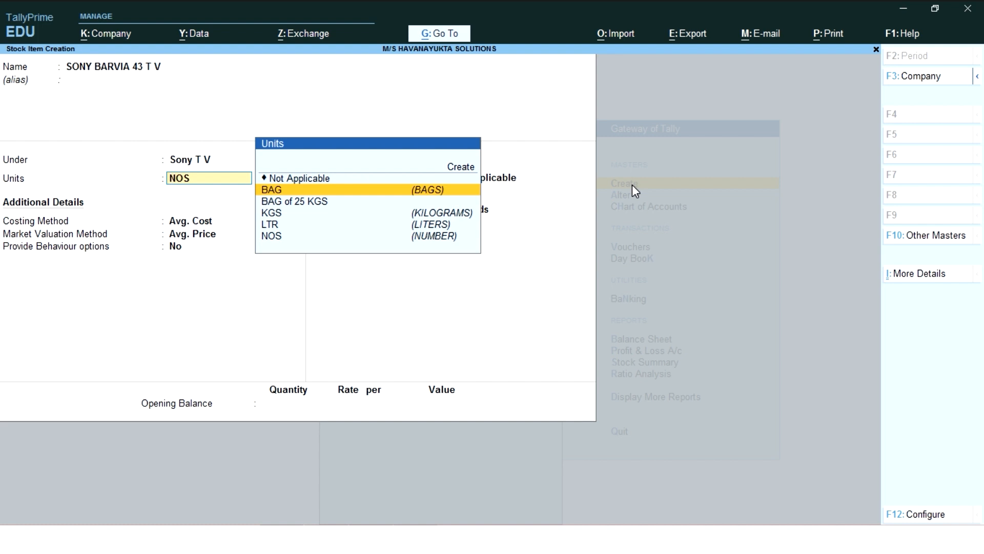
key("Down")
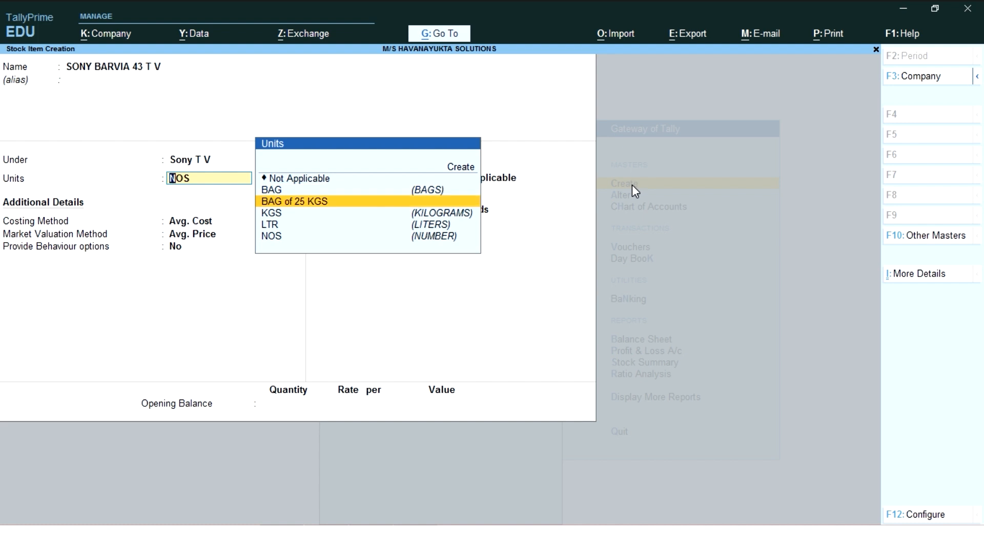
key("Down")
key("Down")
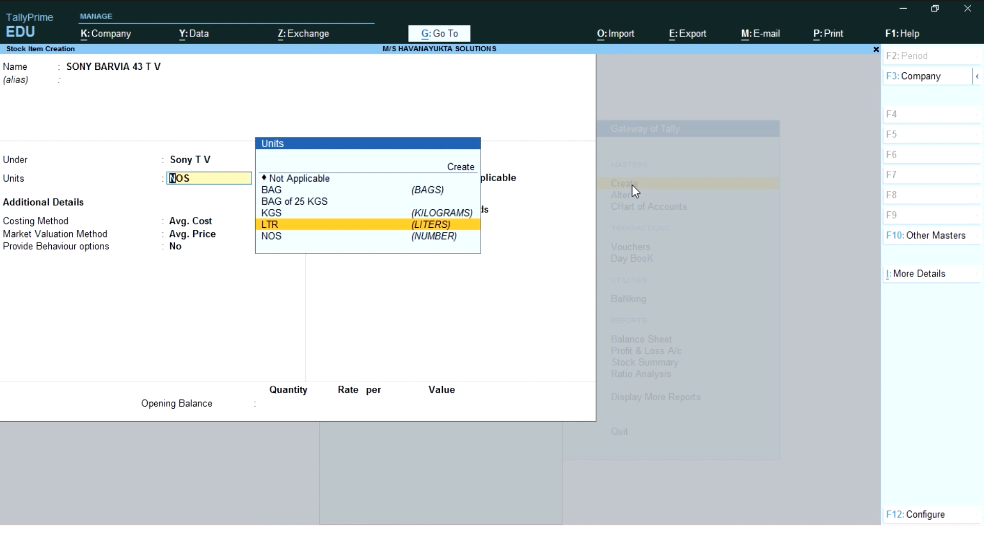
key("Down")
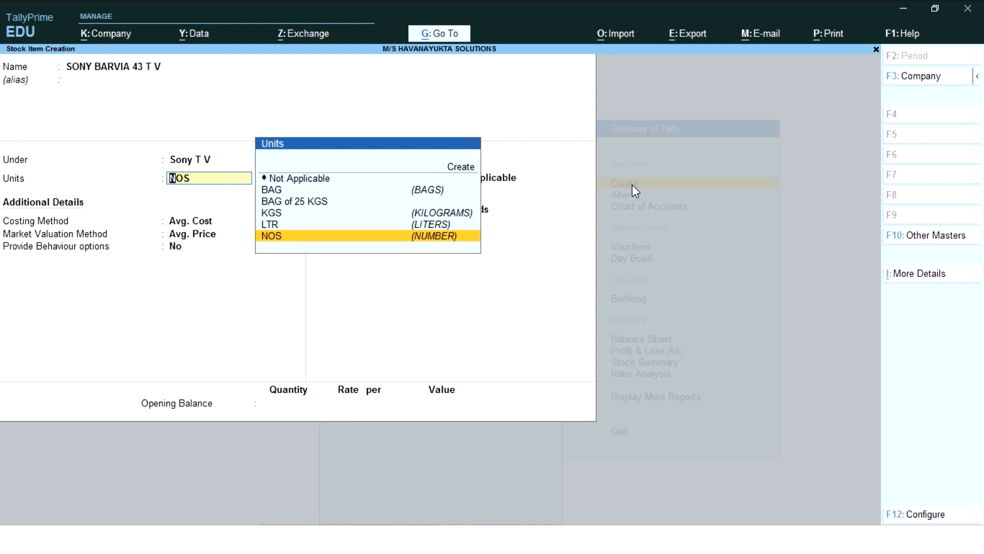
key("Return")
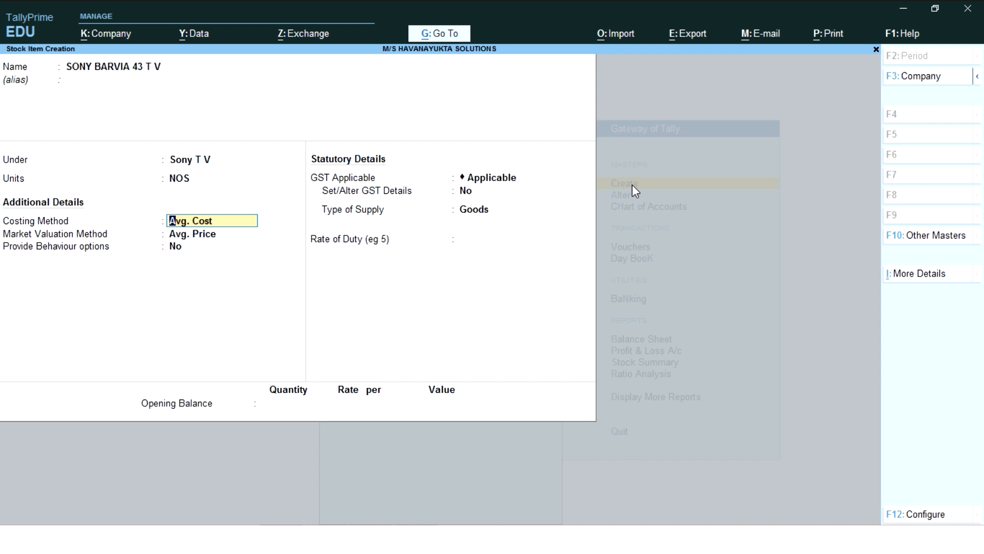
Open the stock item configuration and review the General Details options from name aliases through notes
key("F12")
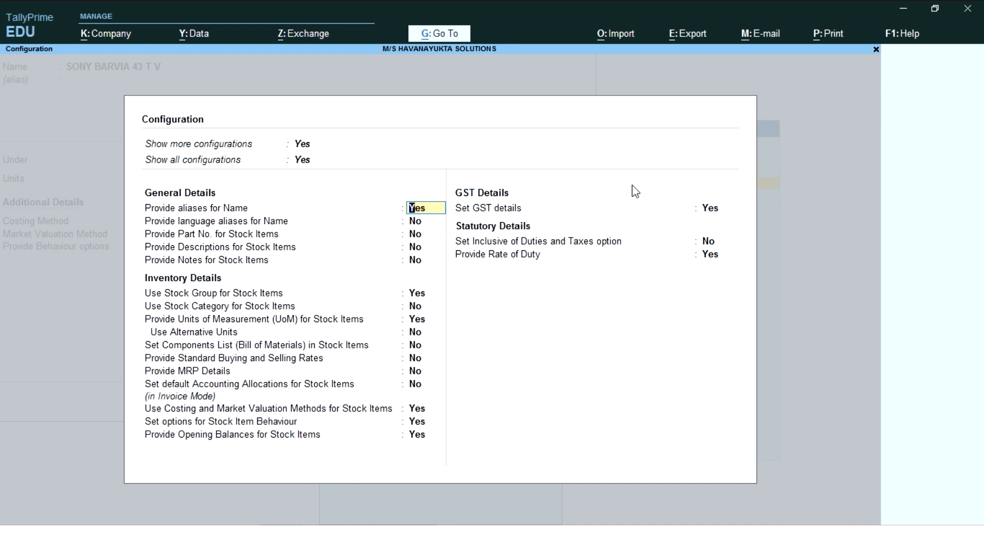
key("Return")
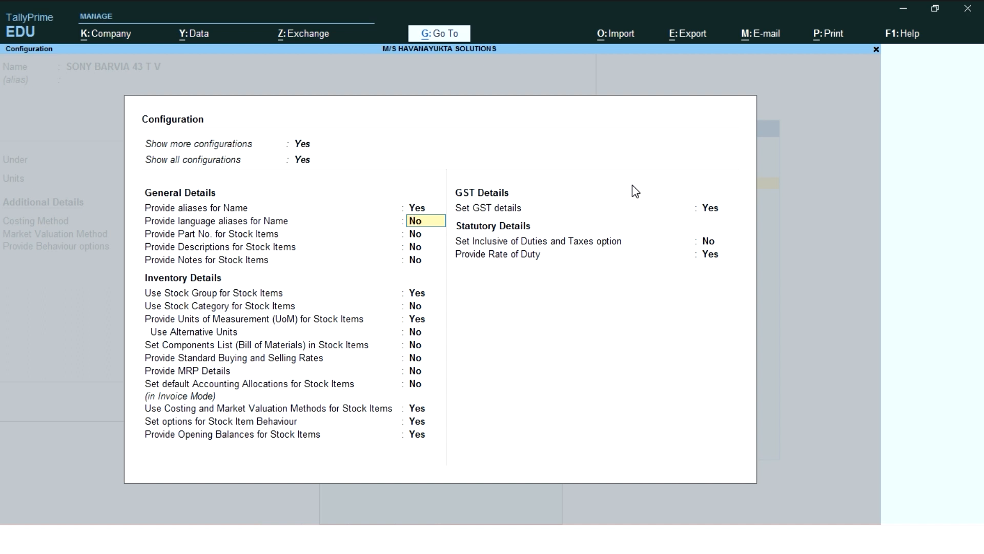
key("Return")
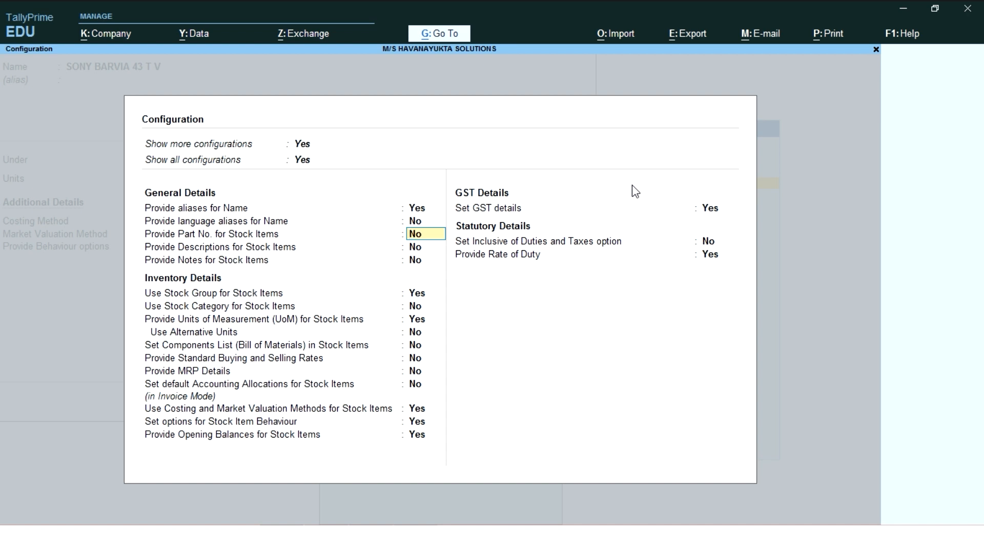
key("Return")
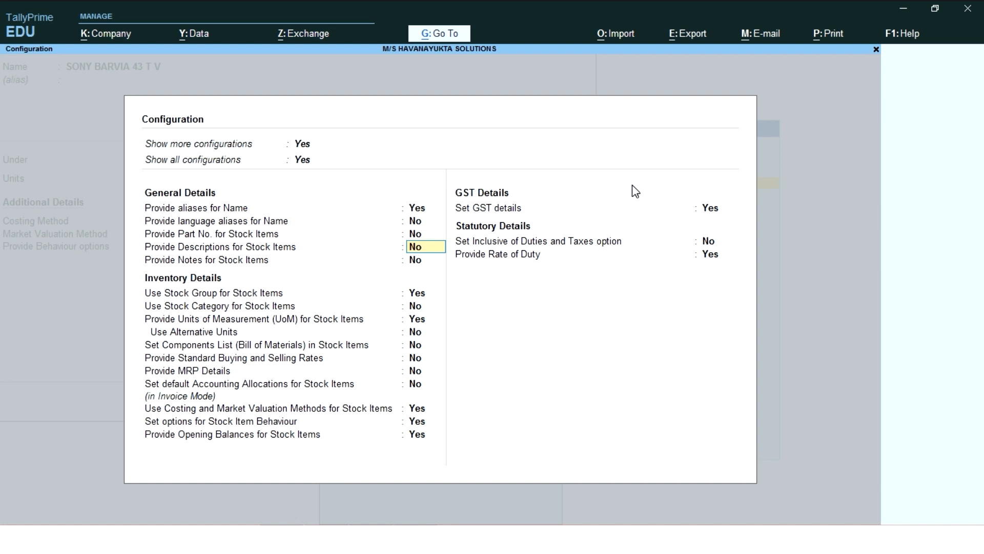
key("Return")
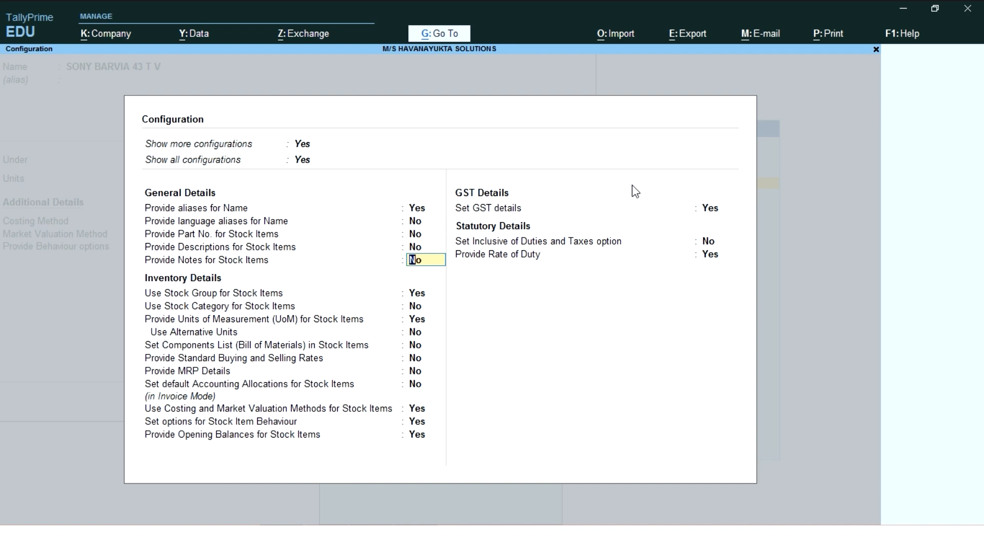
key("Return")
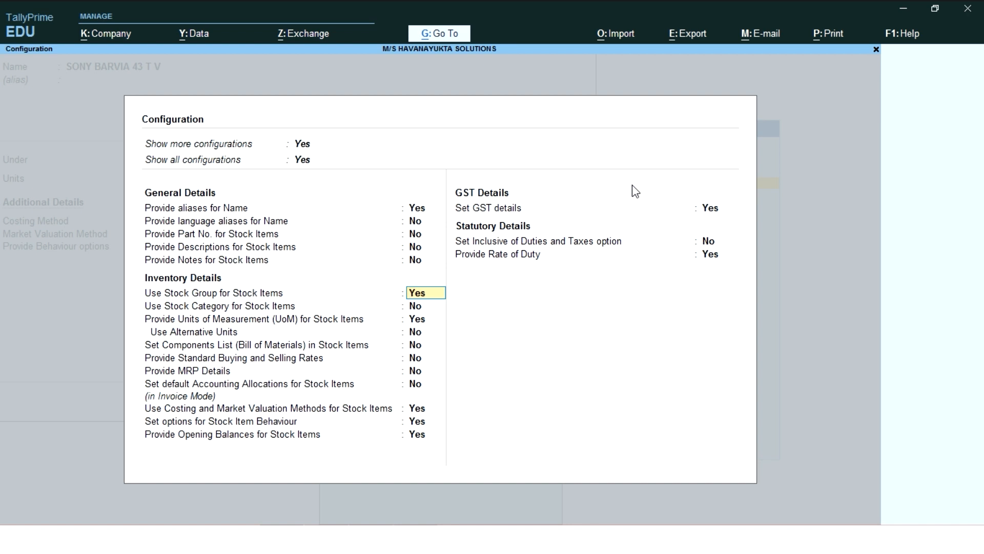
Review the Inventory Details configuration options from stock group through stock item behaviour and accept the configuration
key("Return")
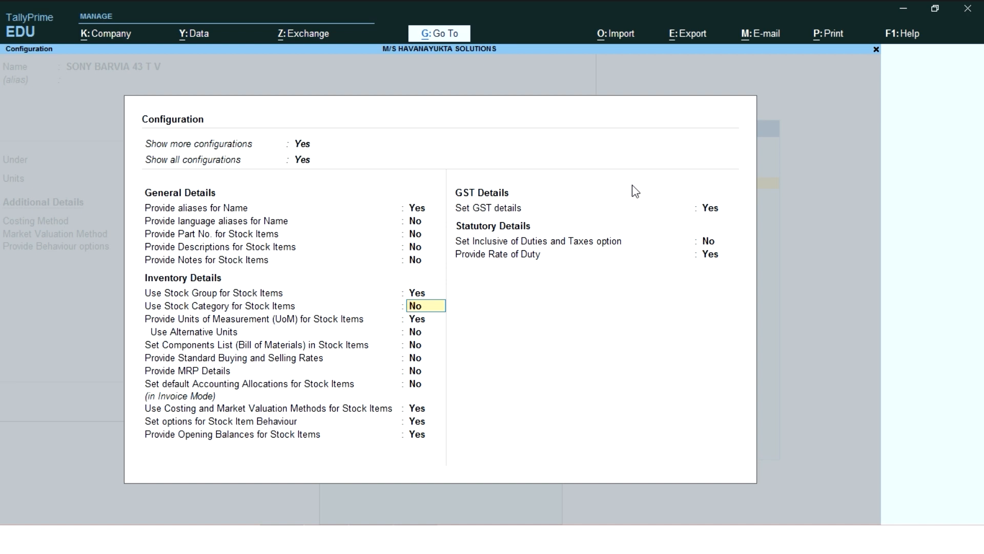
key("Return")
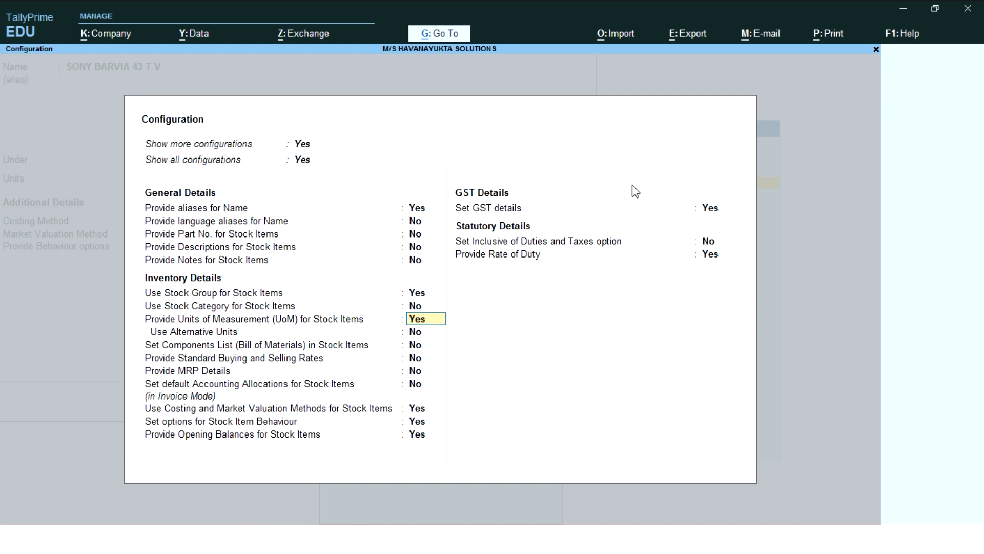
key("Return")
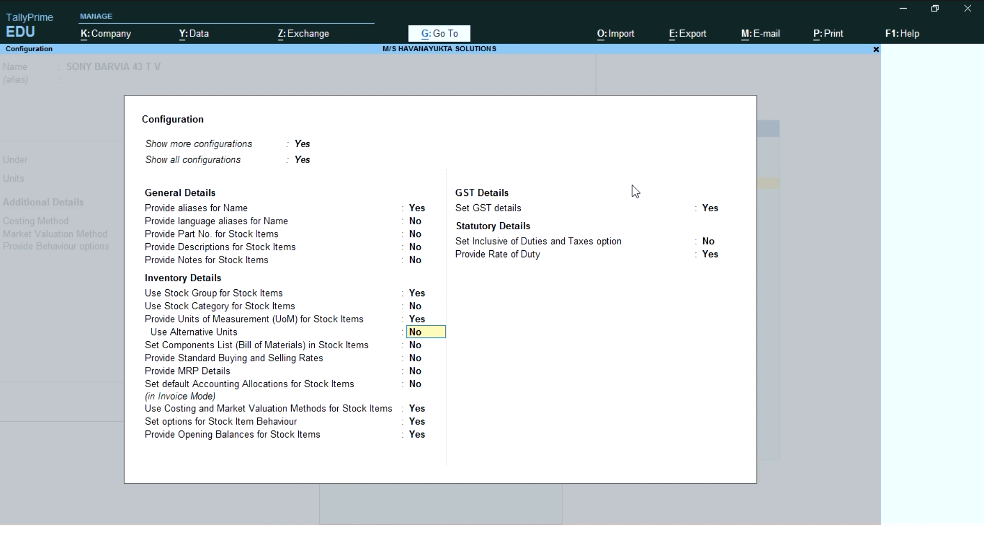
key("Return")
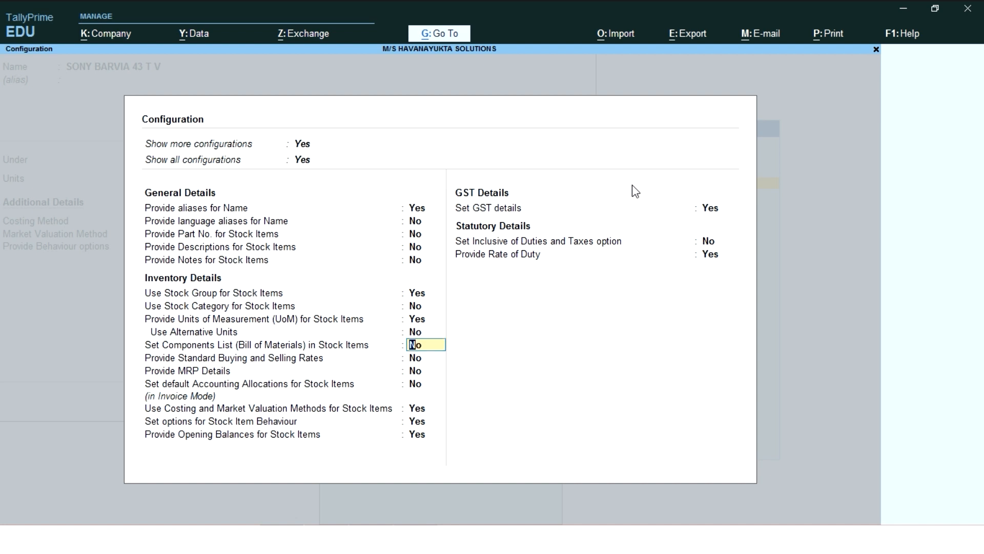
key("Return")
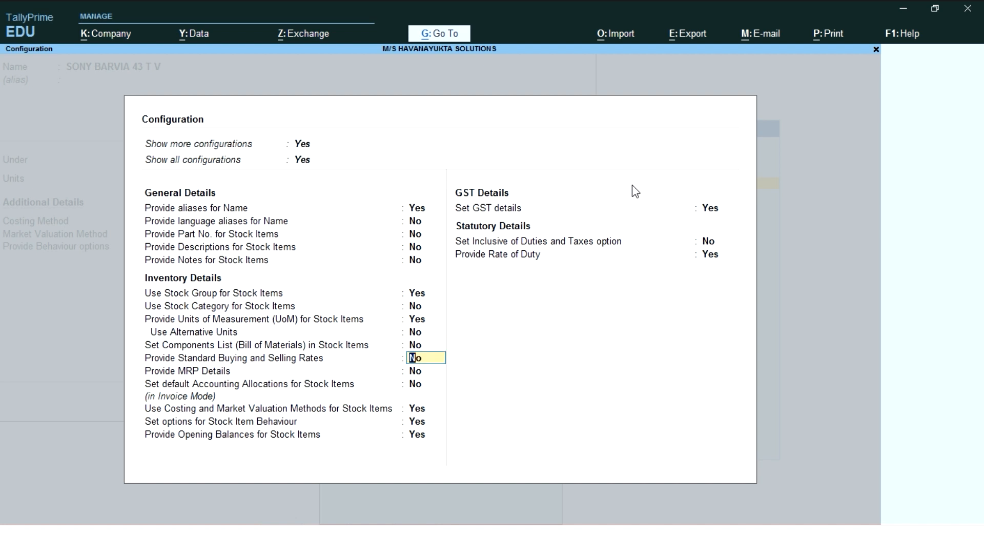
key("Return")
key("Return")
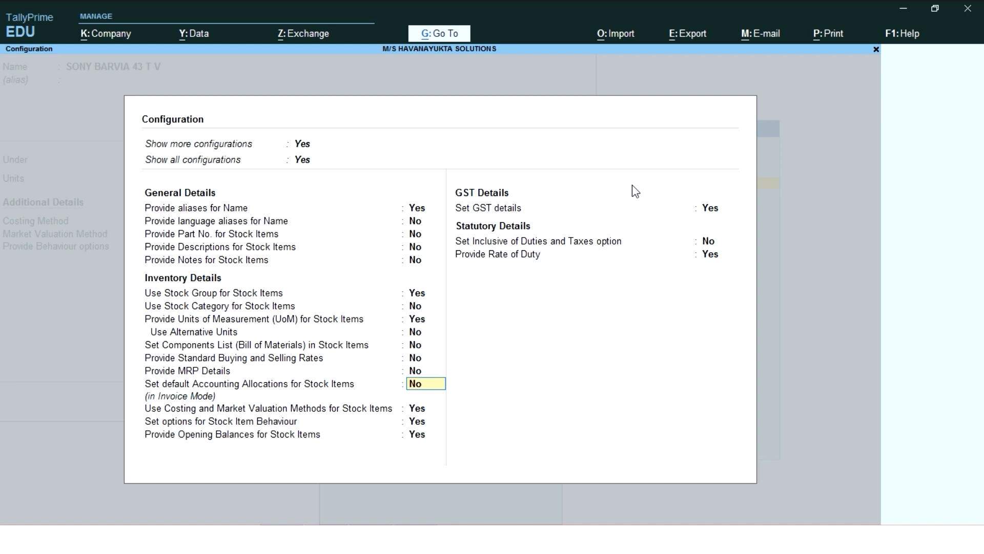
key("Return")
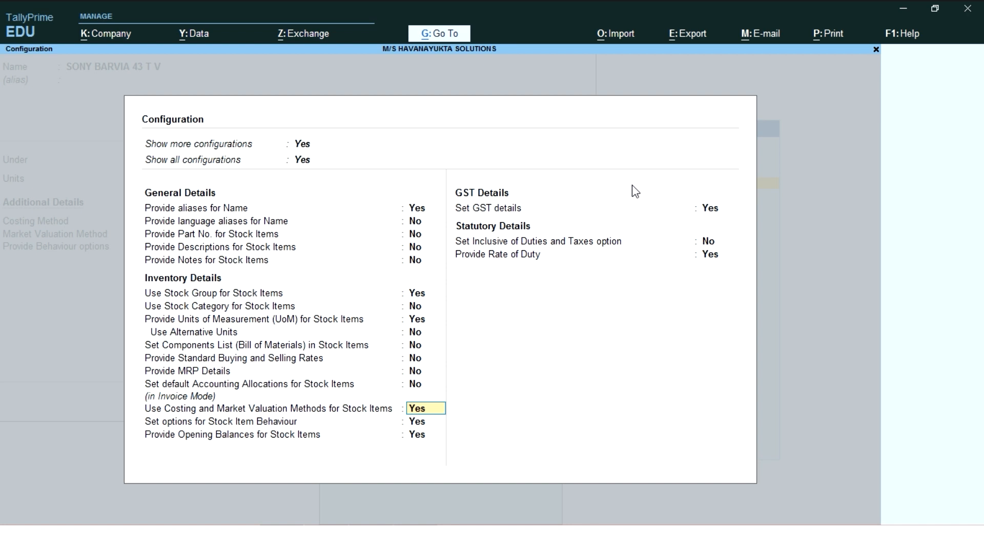
key("Return")
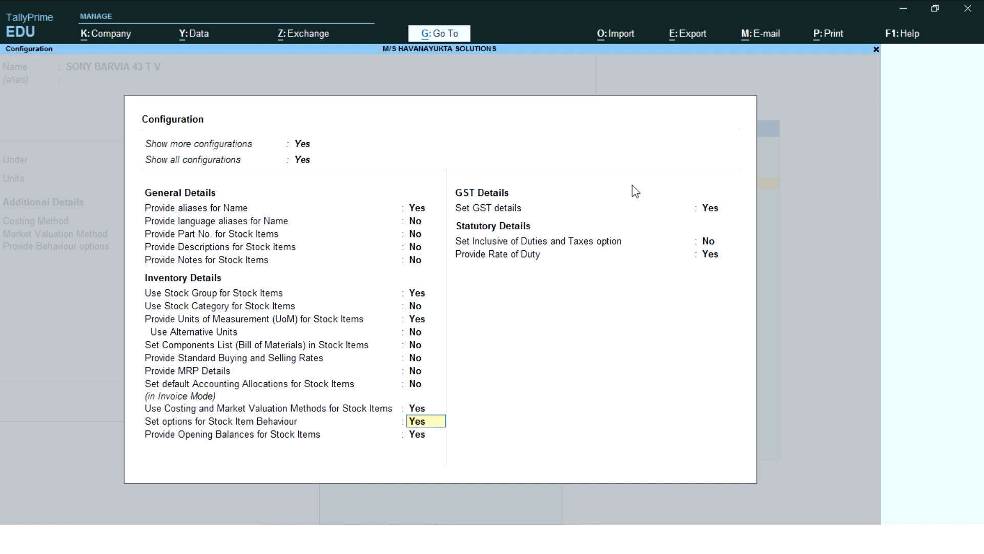
key("Up")
key("Return")
key("ctrl+a")
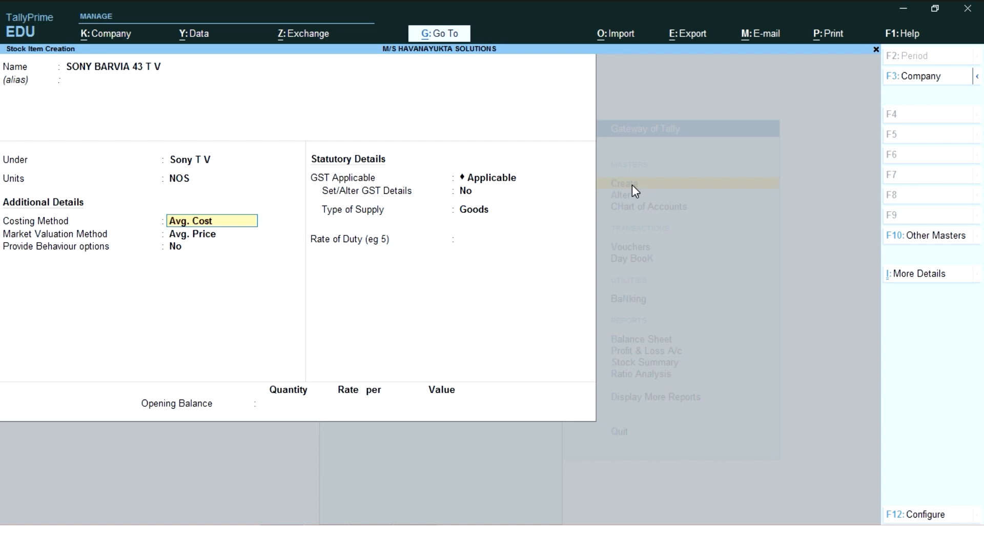
Set the stock item's costing method to Avg. Cost and its market valuation method to Avg. Price
key("Return")
key("BackSpace")
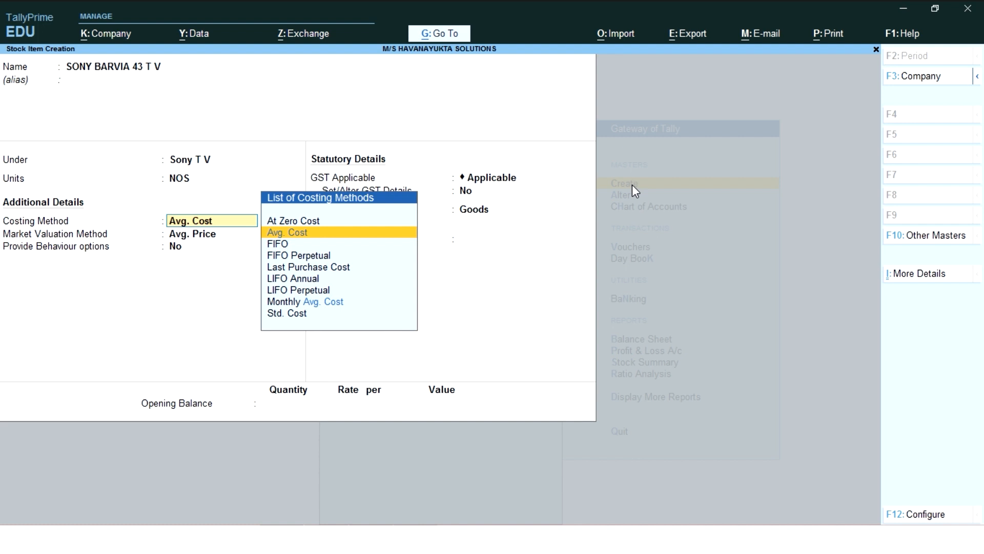
key("Return")
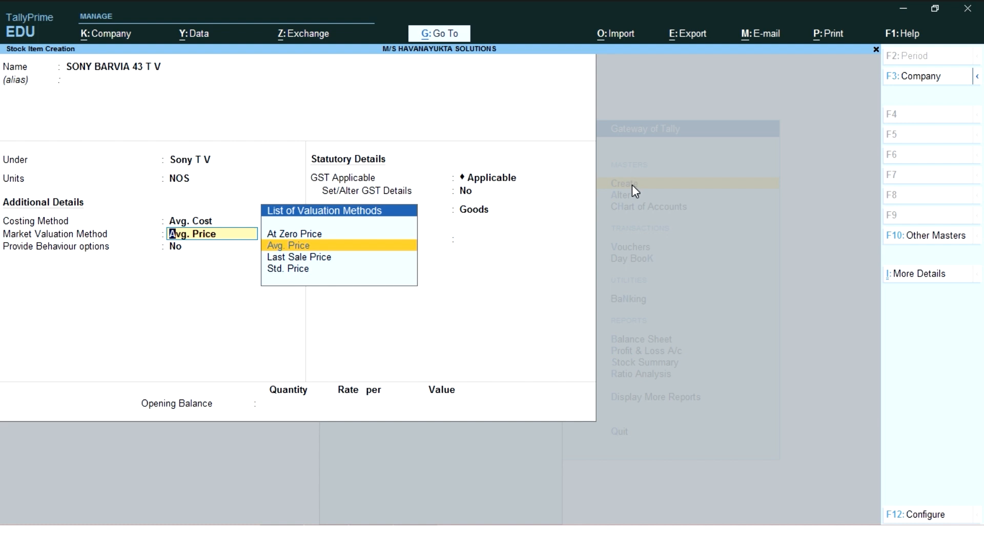
key("BackSpace")
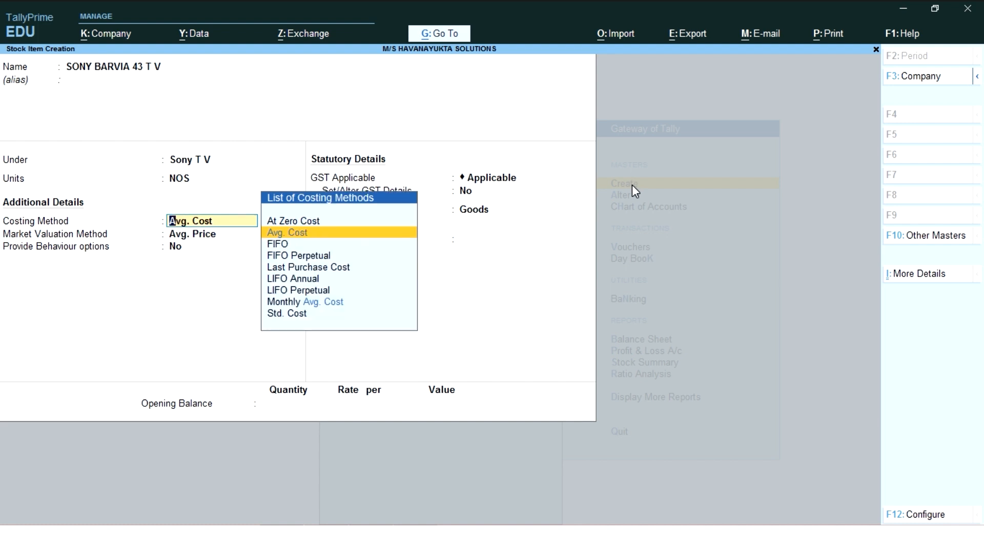
key("Return")
key("Return")
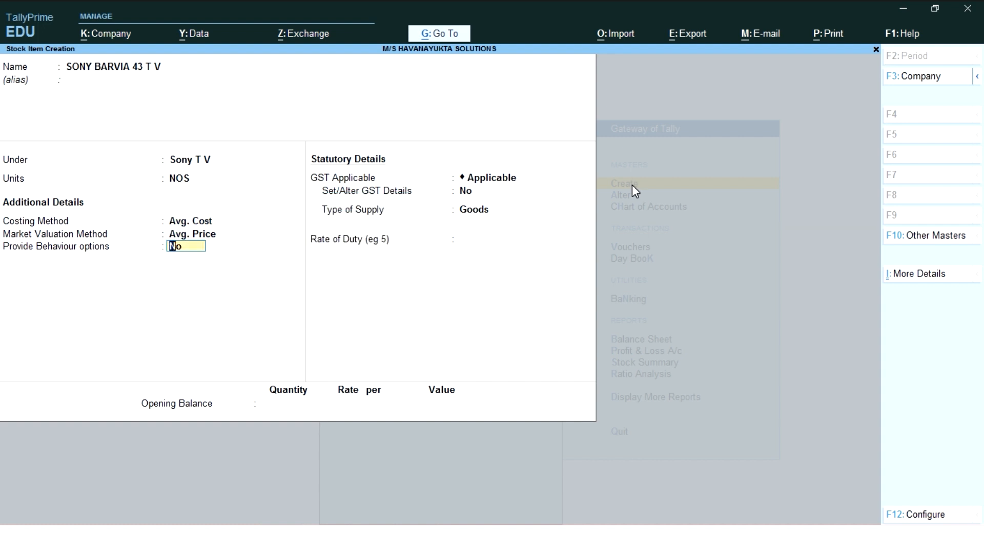
Enable the behaviour options for the stock item, review each one and leave all of them set to No
type("Y")
key("Return")
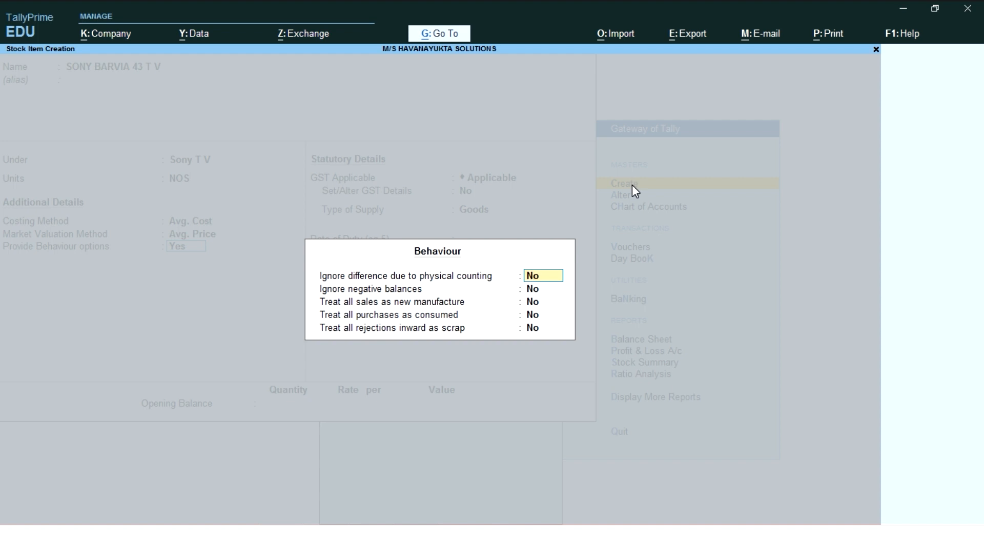
key("Return")
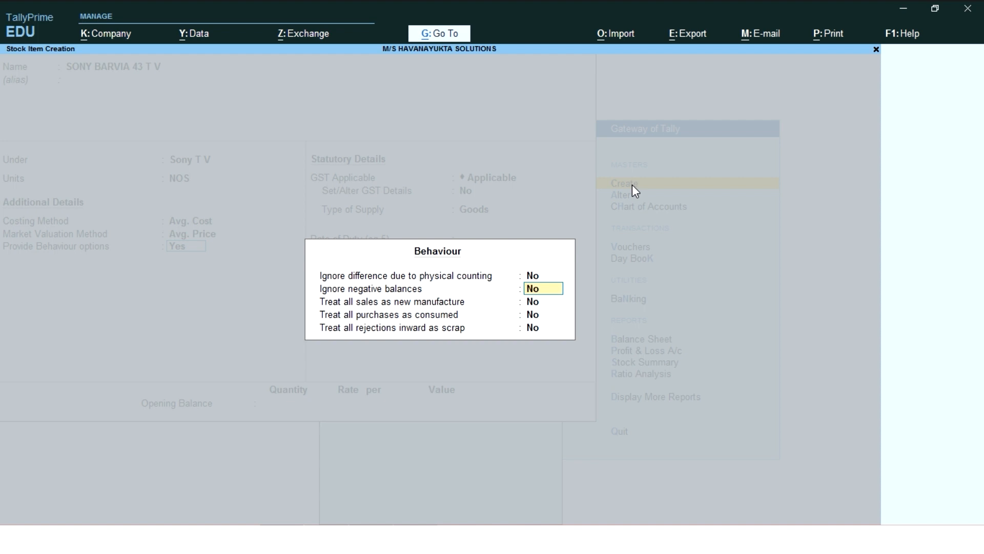
key("Return")
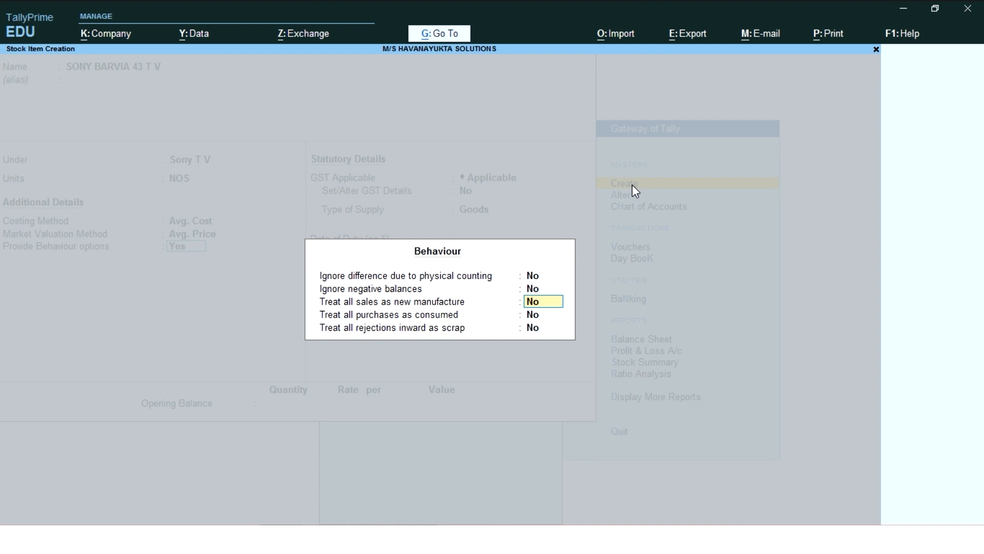
key("Return")
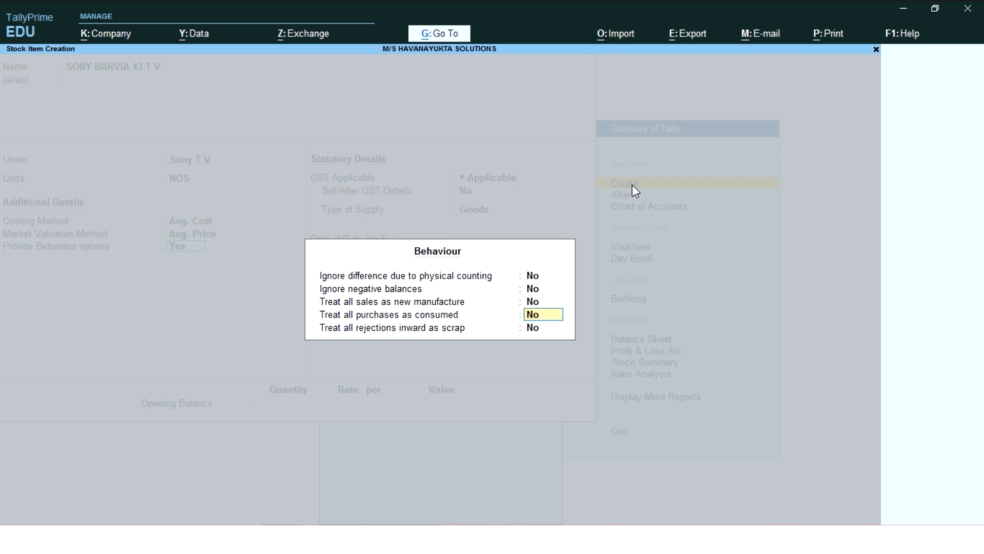
key("Up")
key("Down")
key("Up")
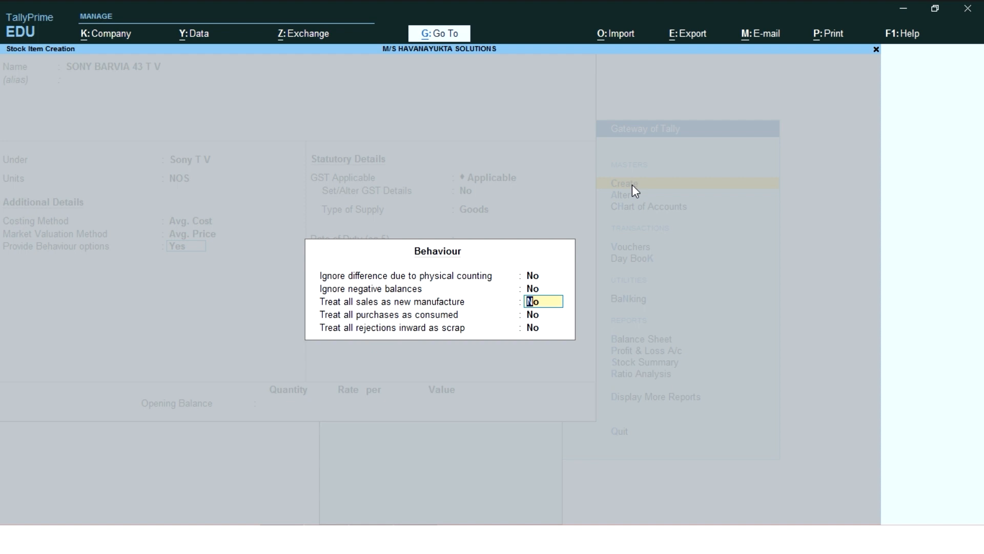
key("Return")
key("Return")
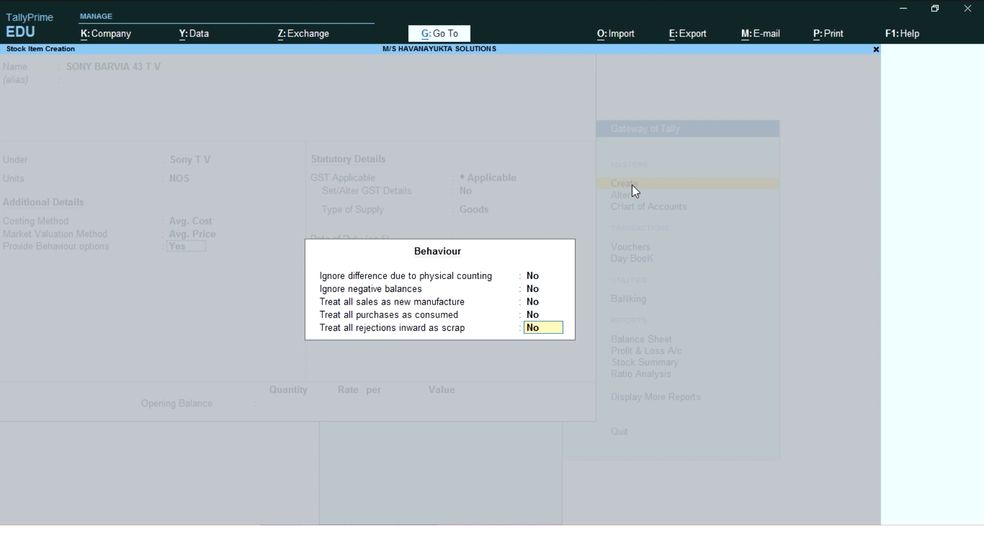
key("Return")
Keep GST as Applicable without altering GST details, with Goods as the type of supply and 0 as the rate of duty
key("Up")
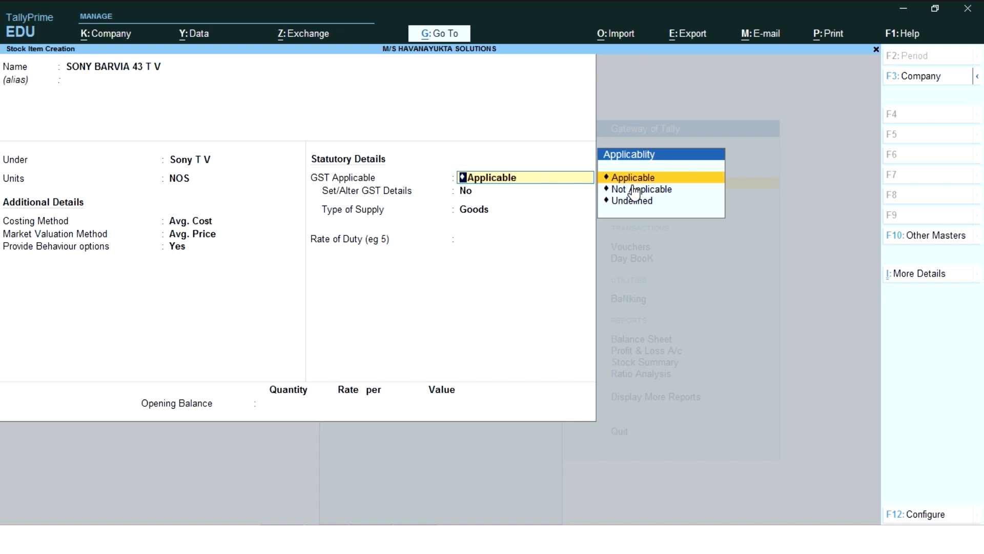
key("Return")
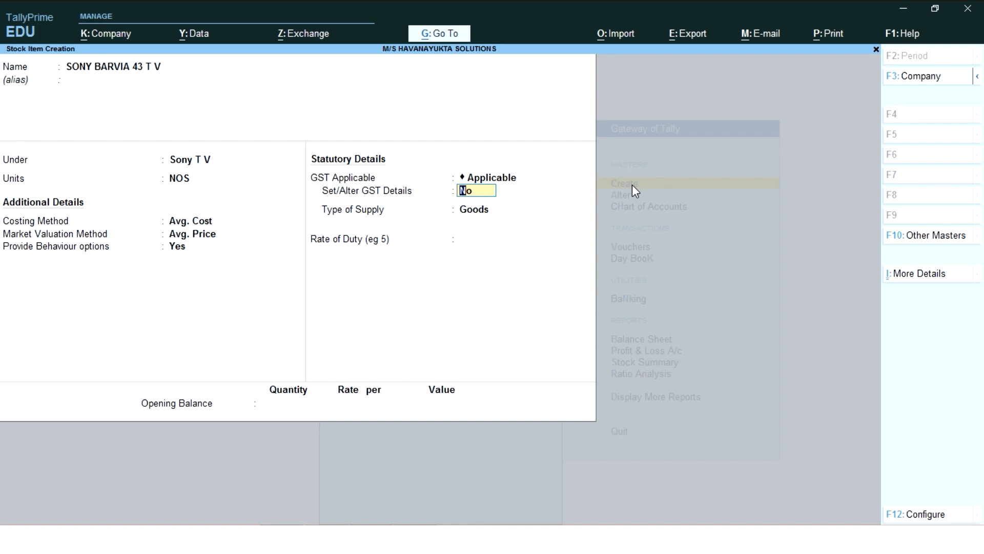
key("Return")
key("Return")
key("Return")
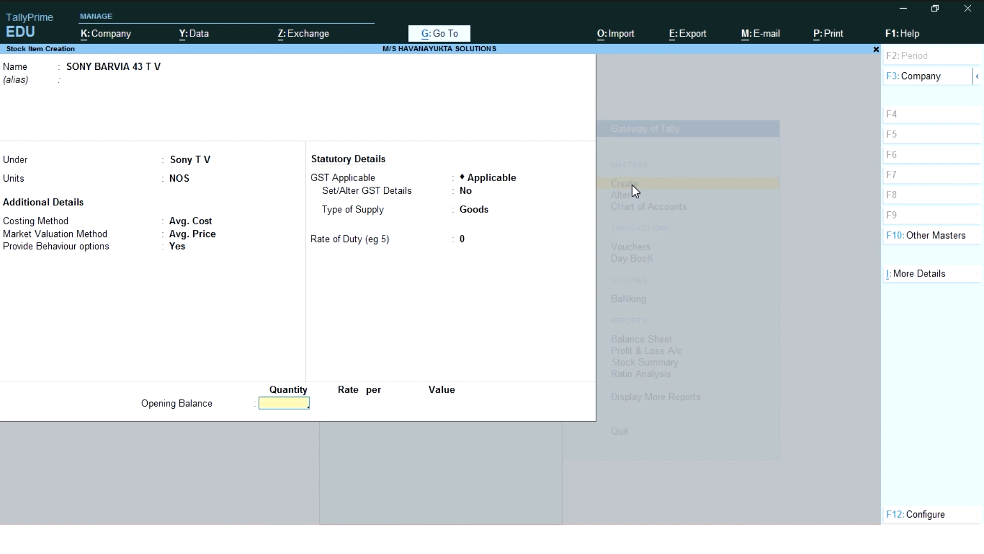
Enter an opening balance of 10 NOS at a rate of 45,000 per NOS and save the stock item
type("10")
key("Return")
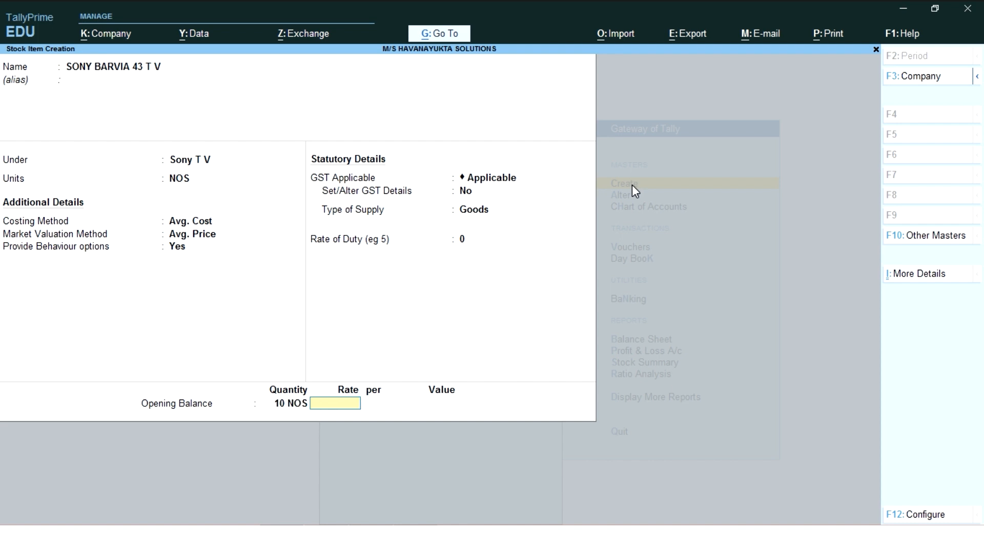
type("45,000")
key("Return")
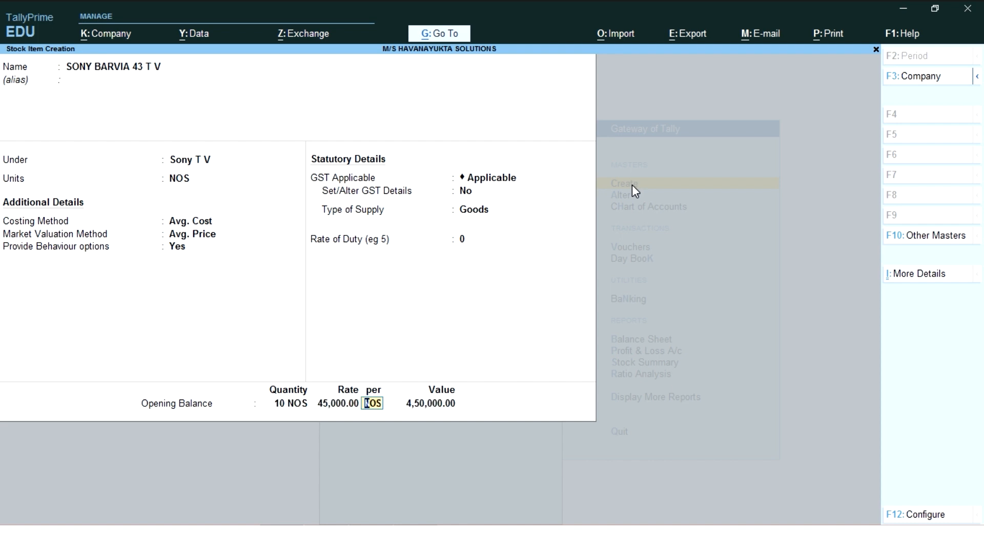
key("Return")
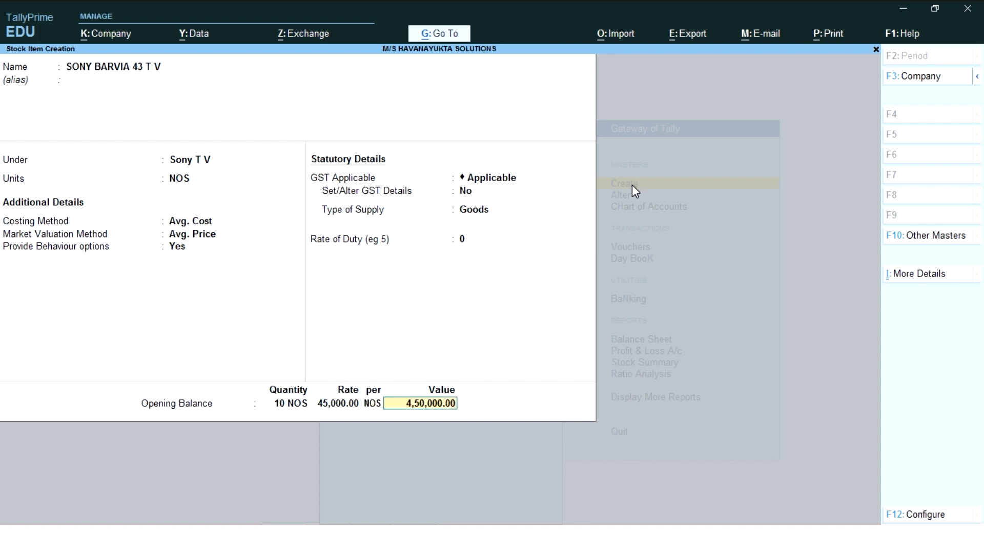
key("Return")
key("Return")
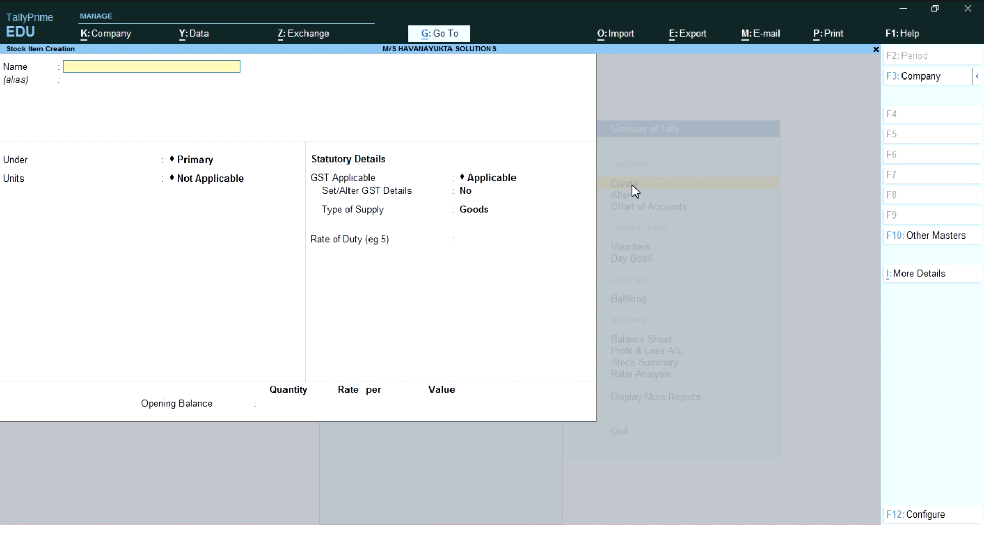
Name the new stock item SONY BARVIA38" with no alias
type("SONY BARVIA38")
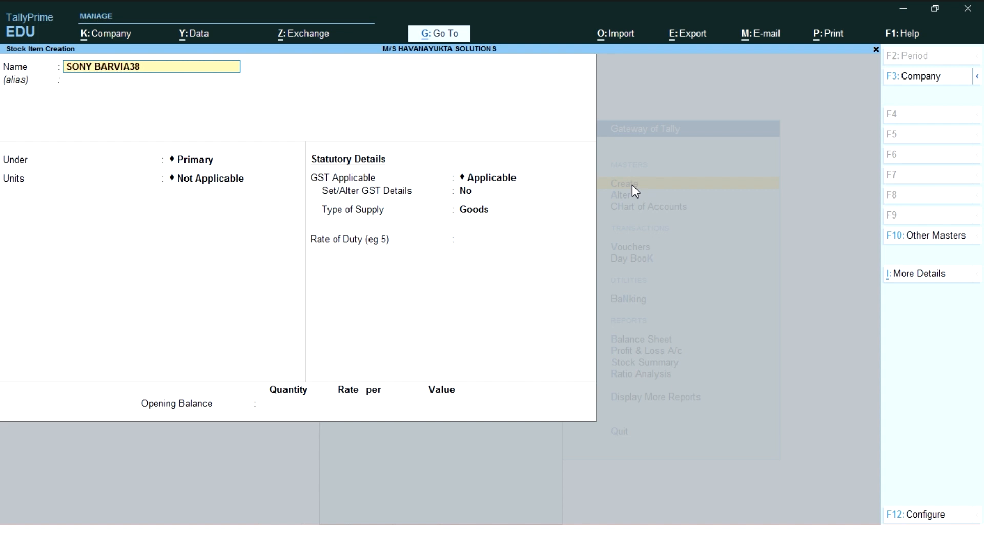
type("\"")
key("Return")
Place the SONY BARVIA38" item under the Sony T V stock group
key("Down")
key("Down")
key("Down")
key("Down")
key("Down")
key("Down")
key("Down")
key("Down")
key("Down")
key("Down")
key("Down")
key("Down")
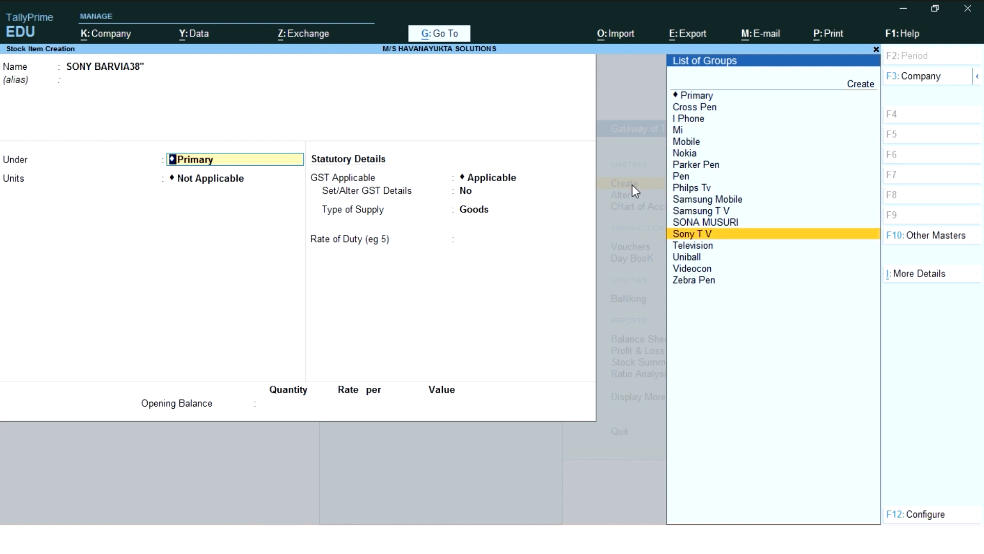
key("Return")
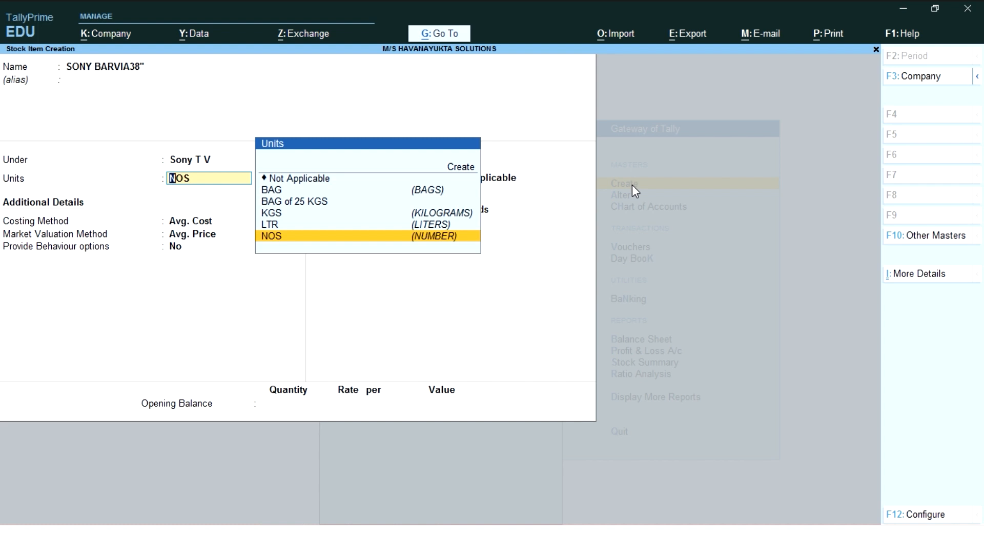
Set the SONY BARVIA38" item's unit to NOS (NUMBER) and accept the default costing, behaviour and statutory details
key("Return")
key("Return")
key("Return")
key("Return")
key("Return")
key("Return")
key("Return")
key("Return")
key("n")
Enter an opening balance of 10 at a rate of 40000 for SONY BARVIA38" and save the stock item
type("10")
key("Return")
type("40000")
key("Return")
key("Return")
key("Return")
key("y")
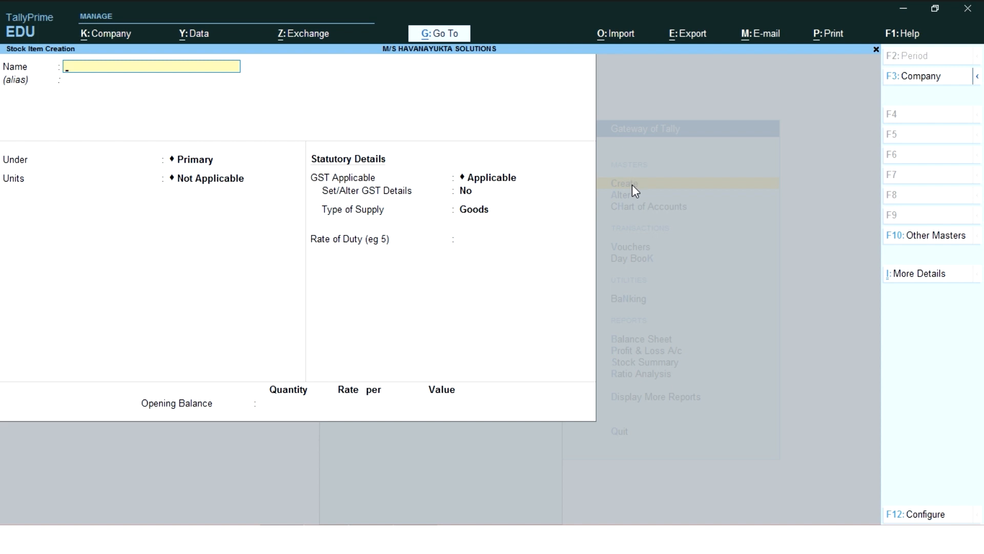
Name the new stock item VIDECON 40 TV with no alias
type("VIDECON 40 TV")
key("Return")
key("Return")
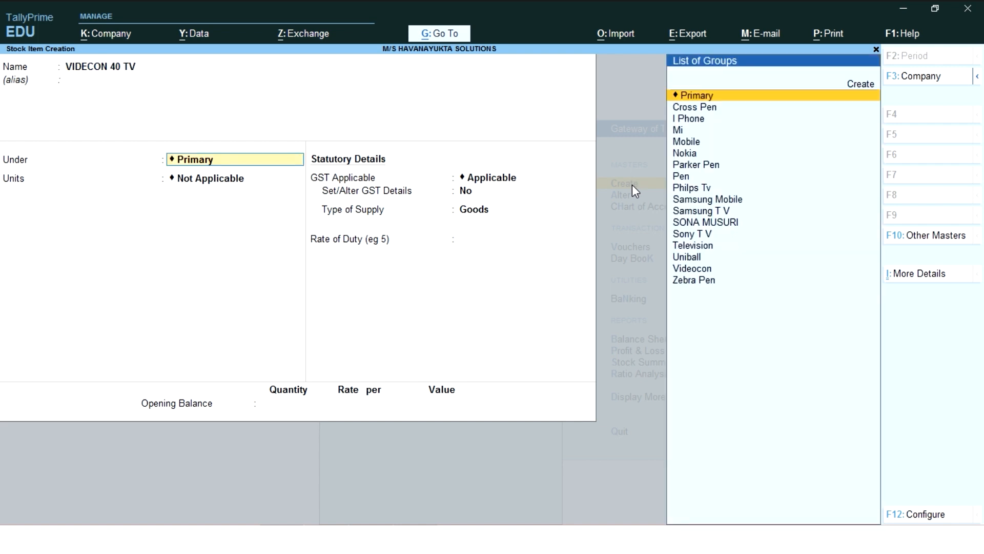
Place the VIDECON 40 TV item under the Videocon stock group
key("Down")
key("Down")
key("Down")
key("Down")
key("Down")
key("Down")
key("Down")
key("Down")
key("Down")
key("Down")
key("Down")
key("Down")
key("Down")
key("Down")
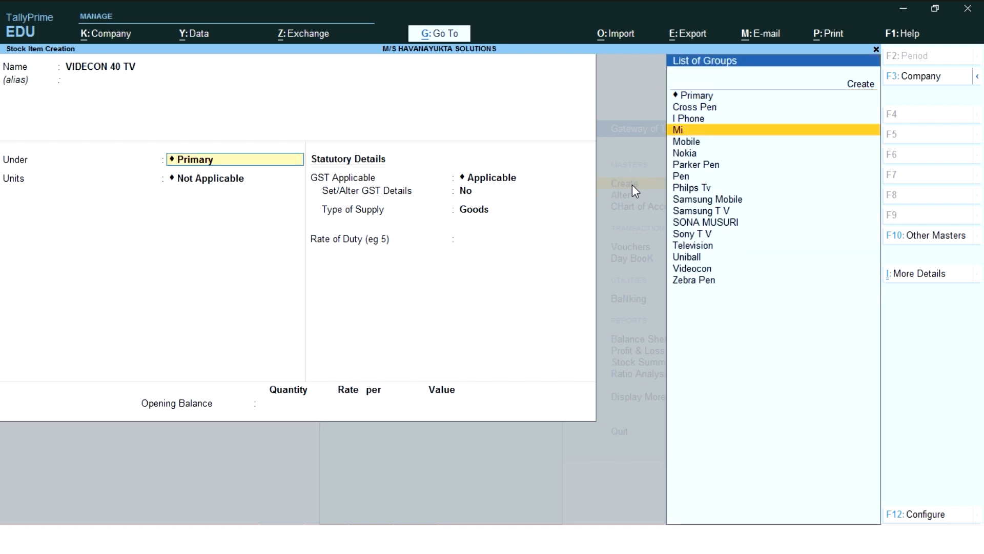
key("Down")
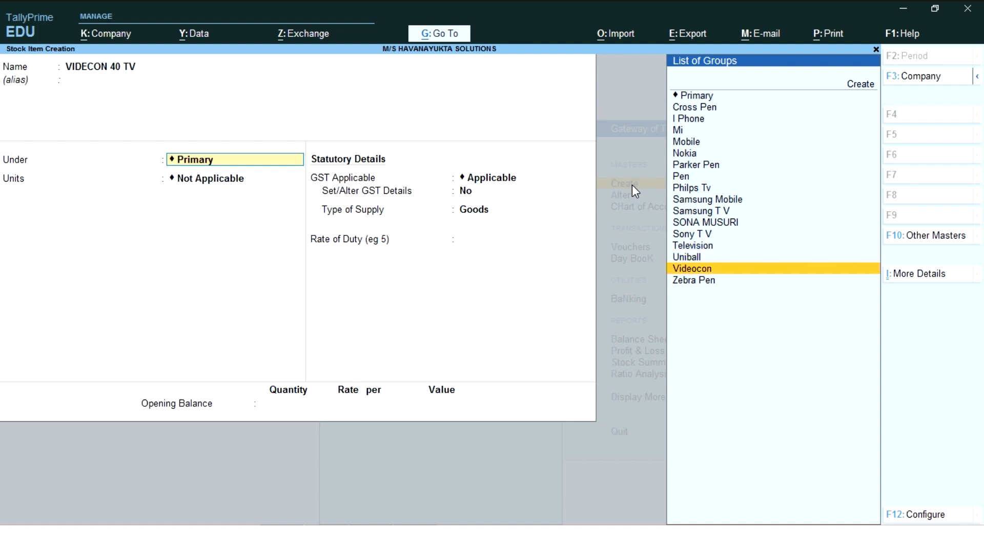
key("Return")
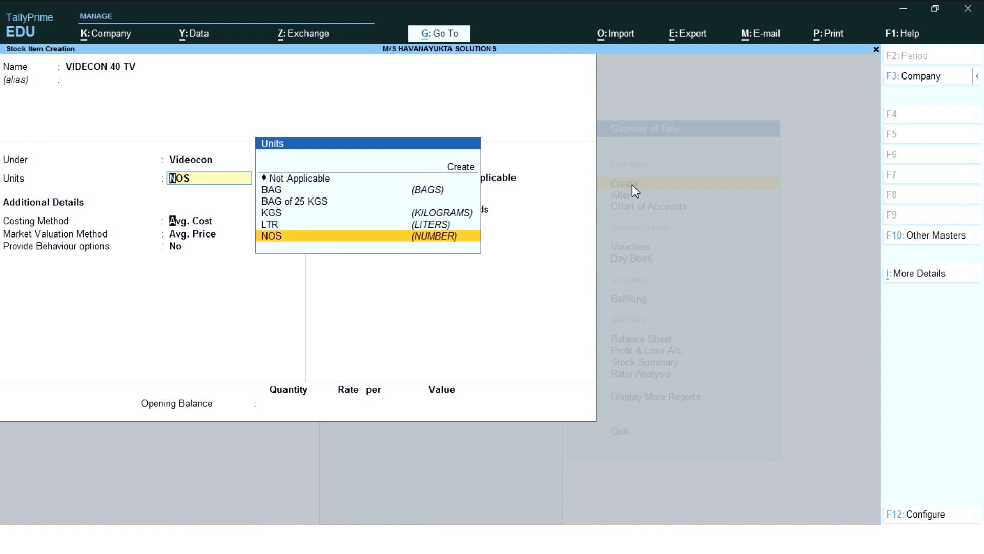
Set the VIDECON 40 TV item's unit to NOS (NUMBER) and accept the default costing, behaviour and statutory details
key("Return")
key("Return")
key("Return")
key("Return")
key("Return")
key("Return")
key("Return")
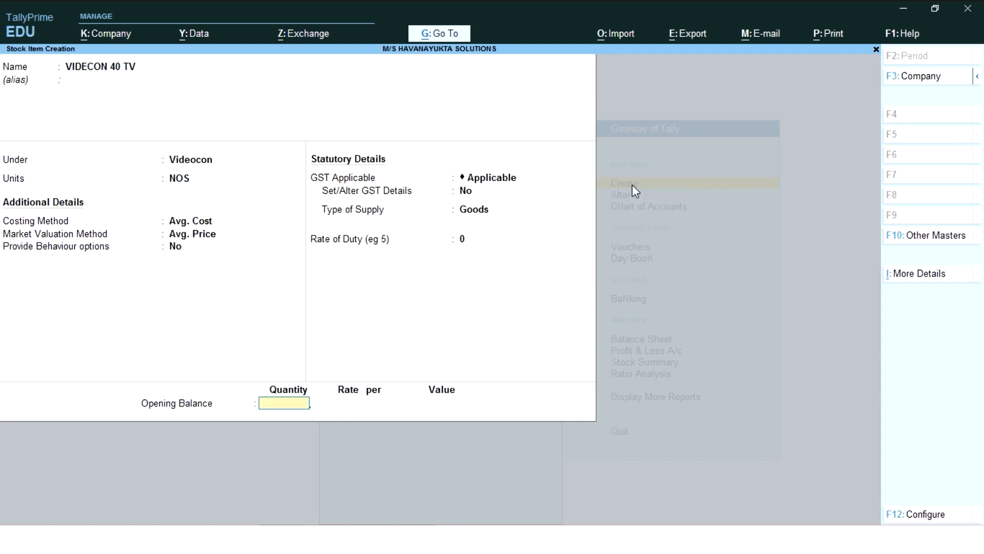
Enter an opening balance of 10 at a rate of 42,000 for VIDECON 40 TV and save the stock item
type("10")
key("Return")
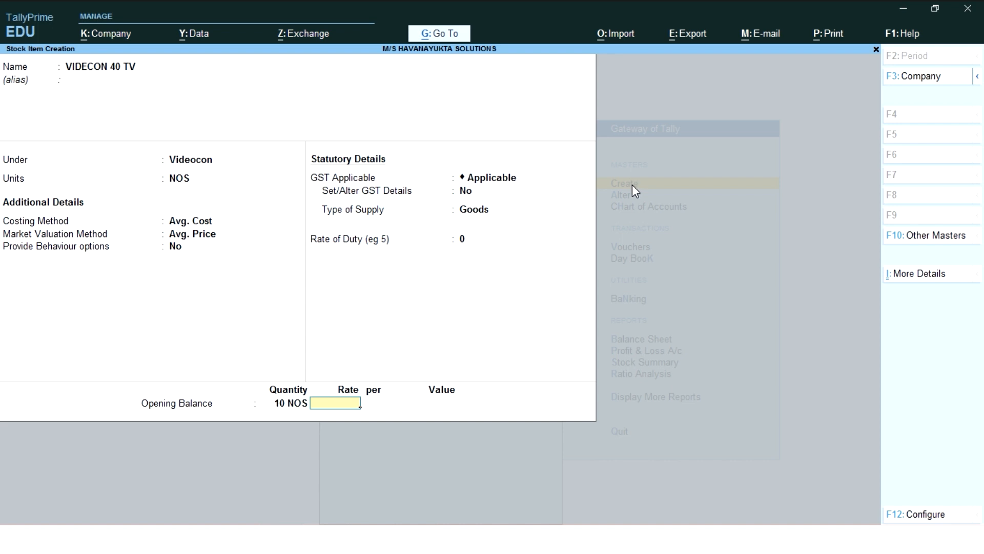
type("42,000")
key("Return")
key("Return")
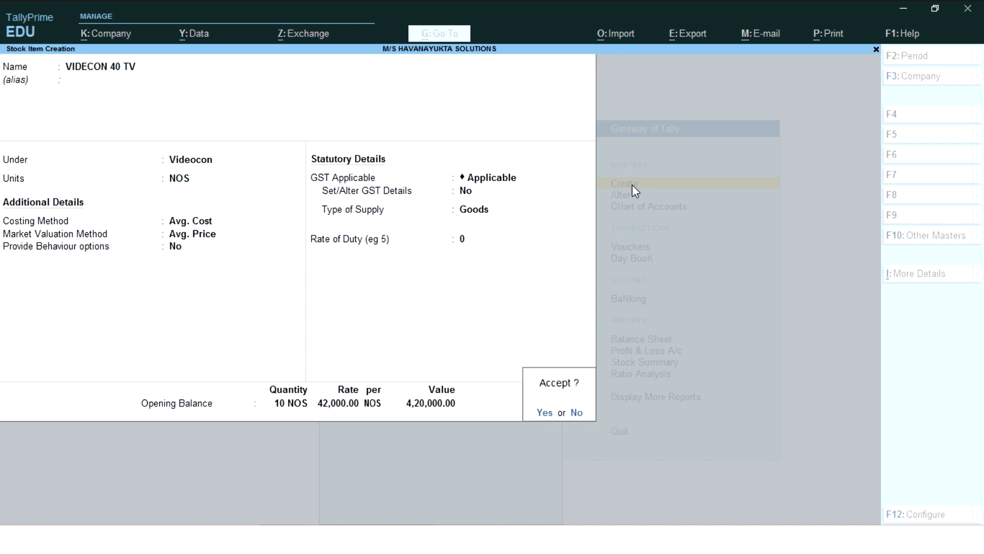
key("Return")
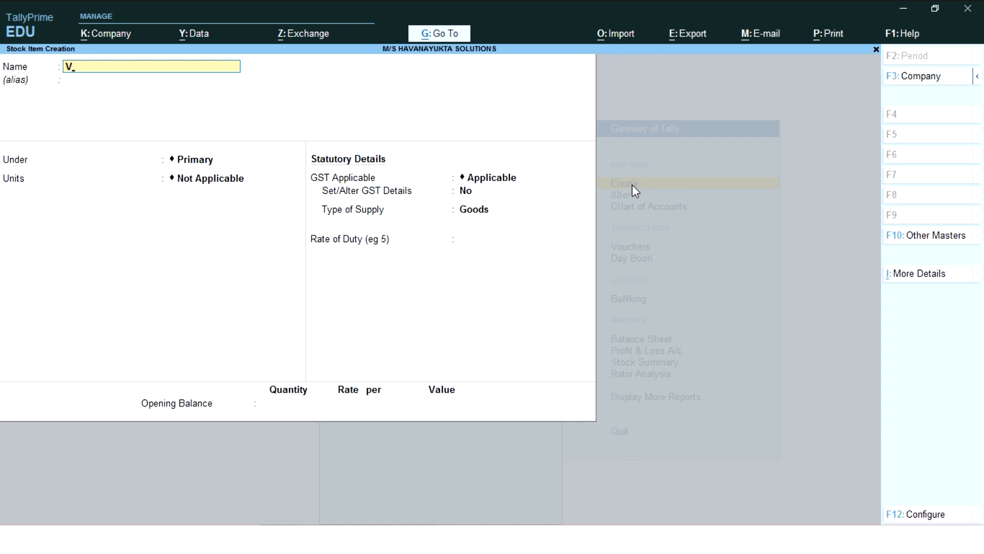
Name the new stock item VIDECON 38 TV with no alias
type("VIDECON 38 TV")
key("Return")
key("Return")
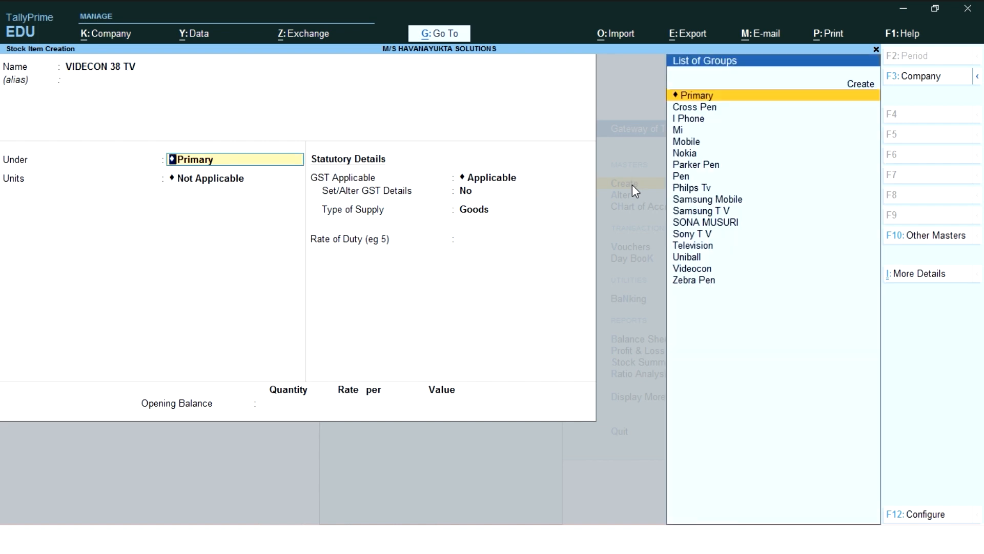
Place the VIDECON 38 TV item under the Videocon stock group
key("Down")
key("Down")
key("Down")
key("Down")
key("Down")
key("Down")
key("Down")
key("Down")
key("Down")
key("Down")
key("Down")
key("Down")
key("Down")
key("Down")
key("Down")
key("Down")
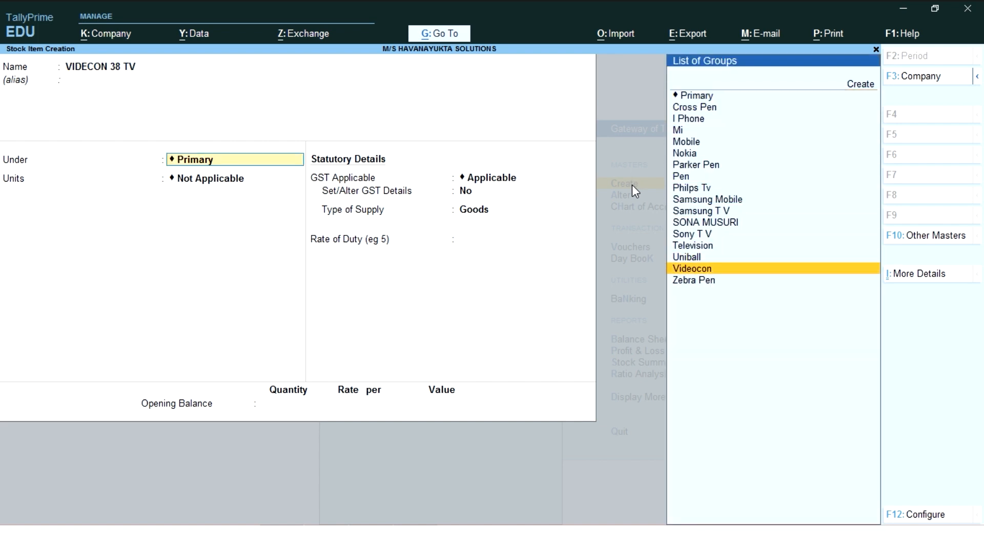
key("Return")
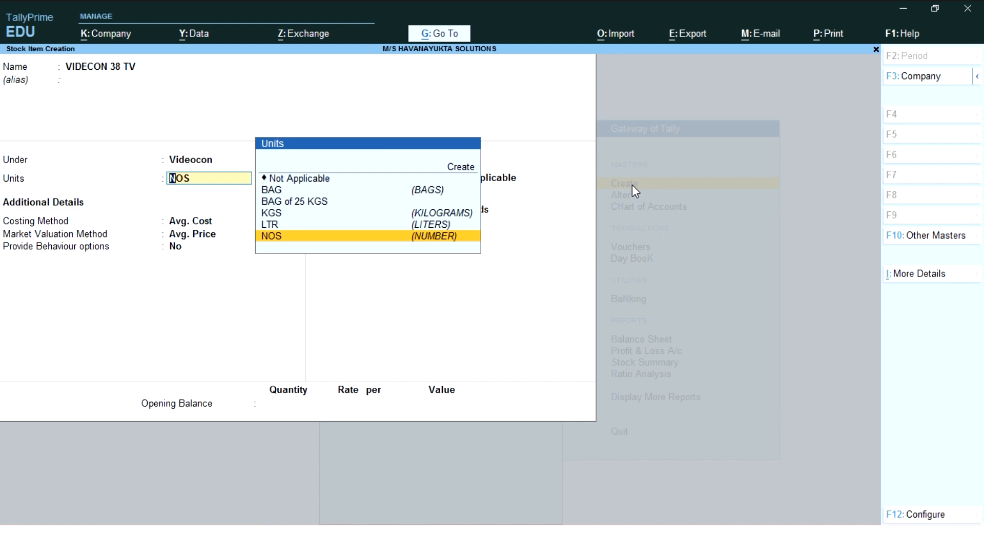
Keep NOS (NUMBER) as the VIDECON 38 TV item's unit and accept the default costing, behaviour and statutory details
key("Return")
key("Return")
key("Return")
key("Return")
key("Return")
key("Return")
key("Return")
key("Return")
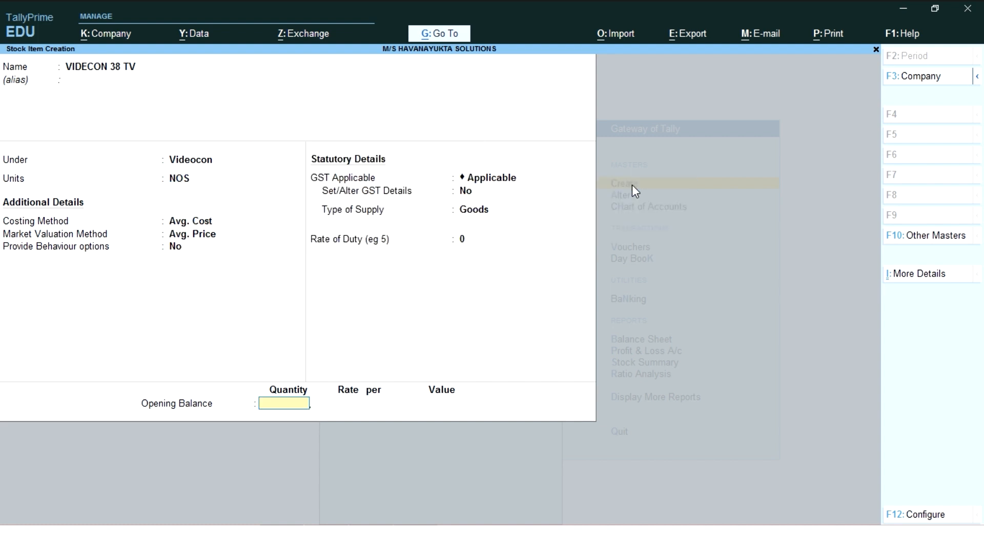
Enter an opening balance of 10 at a rate of 38,000 for VIDECON 38 TV and save the stock item
type("10")
key("Return")
type("38,000")
key("Return")
key("Return")
key("Return")
key("Return")
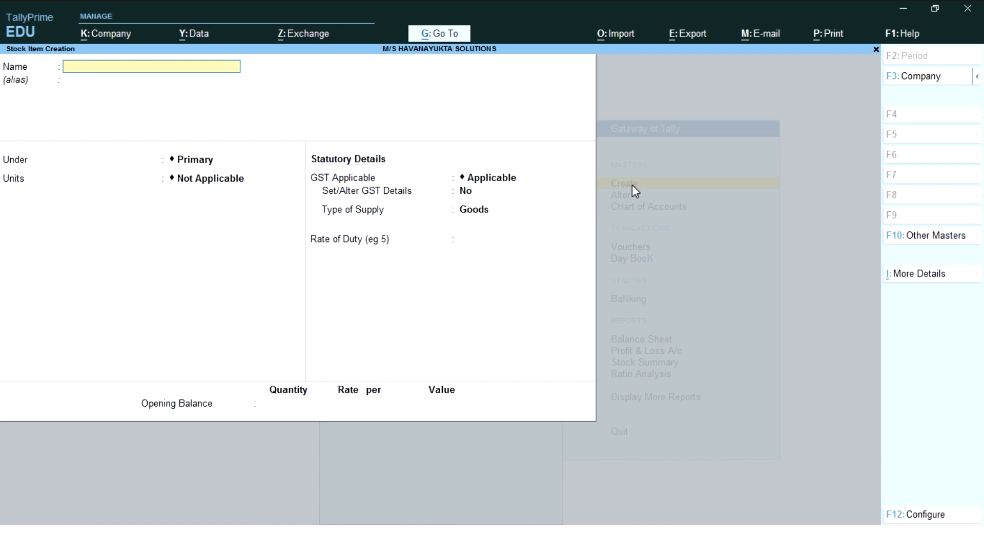
Name the new stock item NOKIA 9 with no alias and place it under the Nokia stock group
type("NOKIA 9")
key("Return")
key("Down")
key("Down")
key("Down")
key("Down")
key("Down")
key("Down")
key("Down")
key("Down")
key("Down")
key("Down")
key("Down")
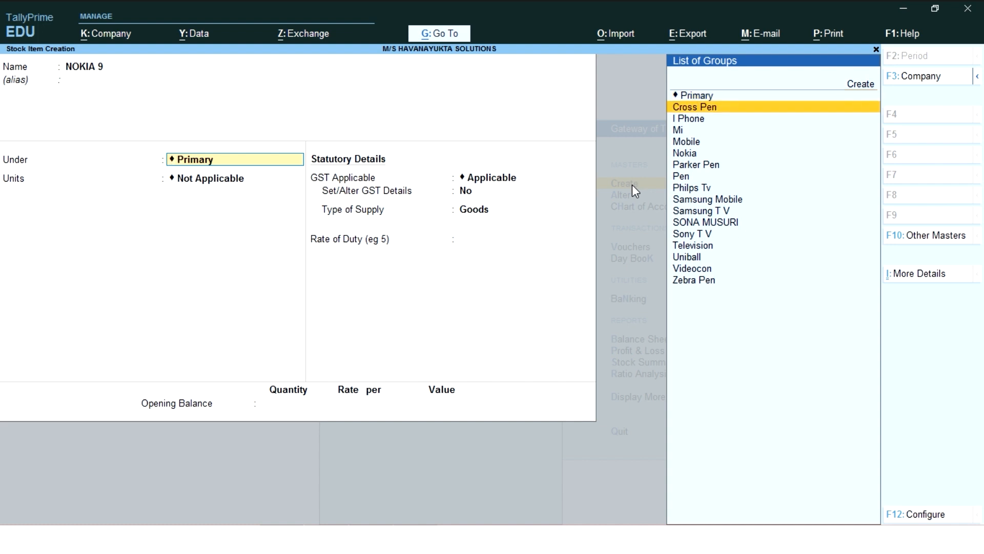
key("Down")
key("Down")
key("Down")
key("Down")
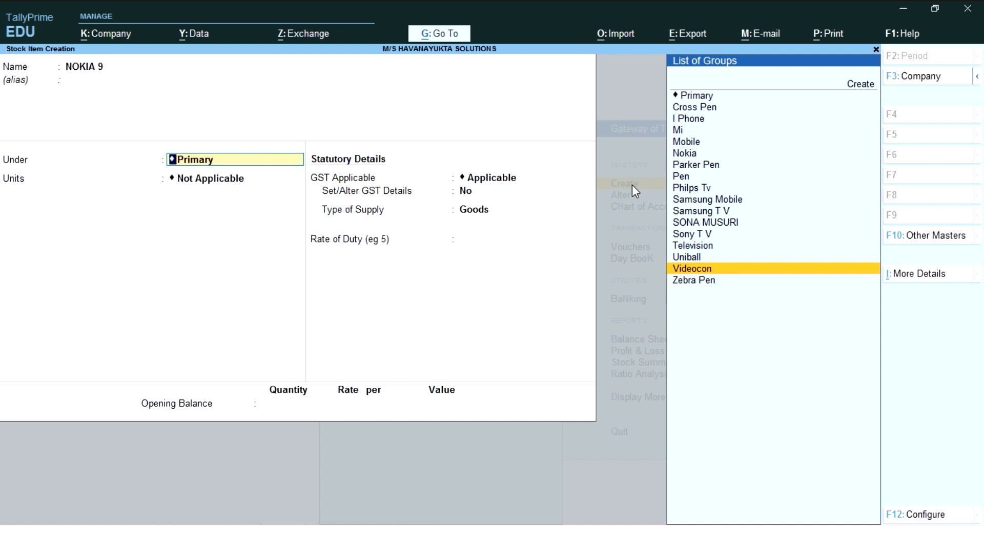
key("Up")
key("Up")
key("Up")
key("Up")
key("Up")
key("Up")
key("Up")
key("Up")
key("Up")
key("Up")
key("Up")
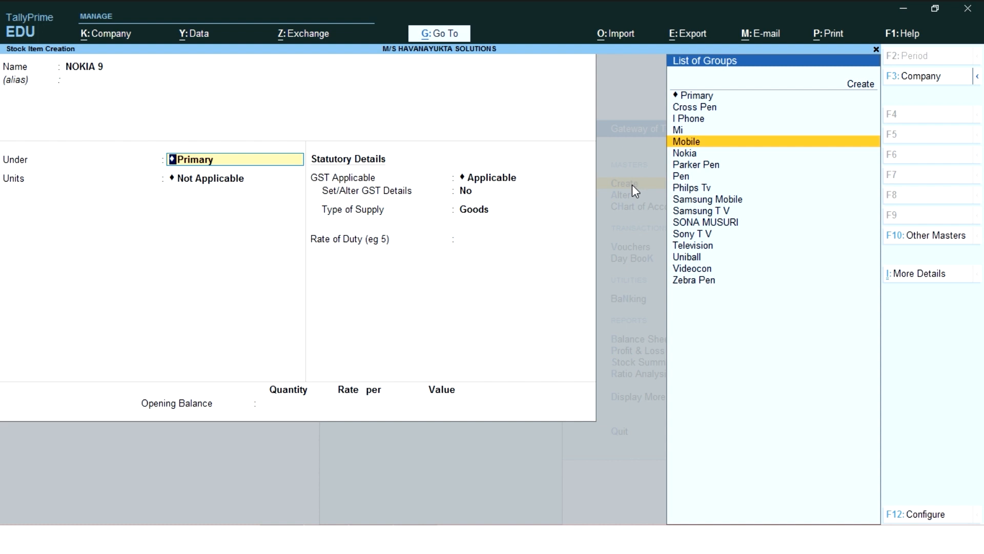
key("Down")
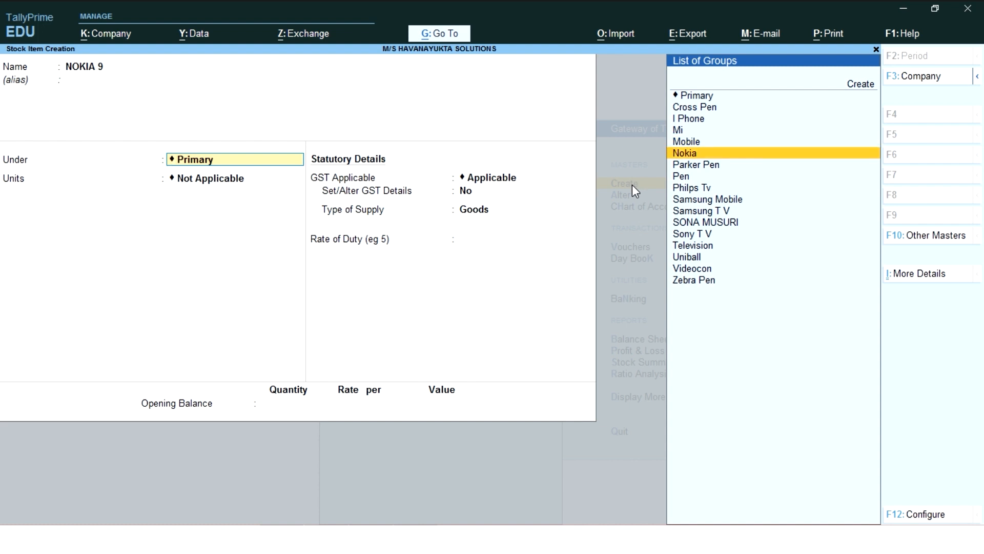
key("Return")
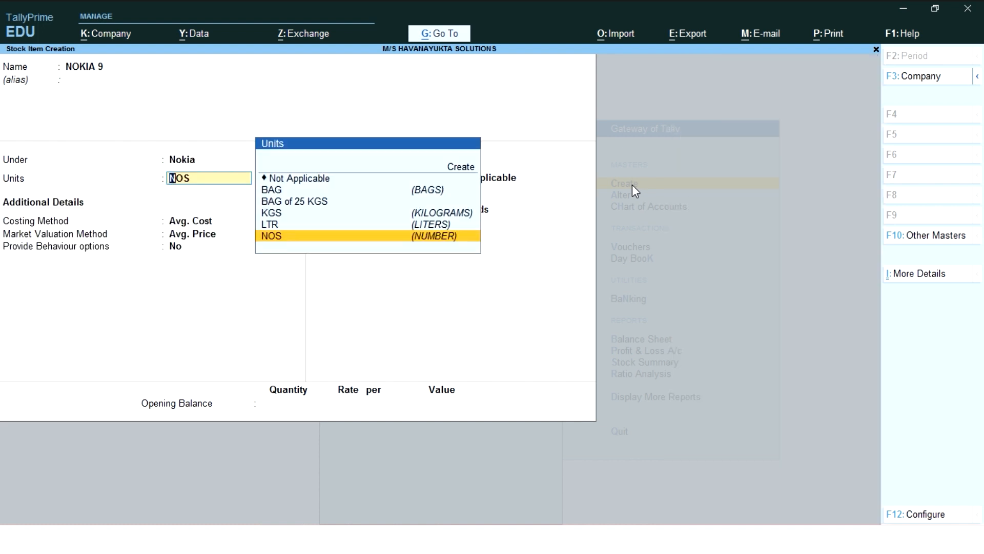
Keep NOS (NUMBER) as the NOKIA 9 item's unit and accept the default costing, behaviour and statutory details
key("Return")
key("Return")
key("Return")
key("Return")
key("Return")
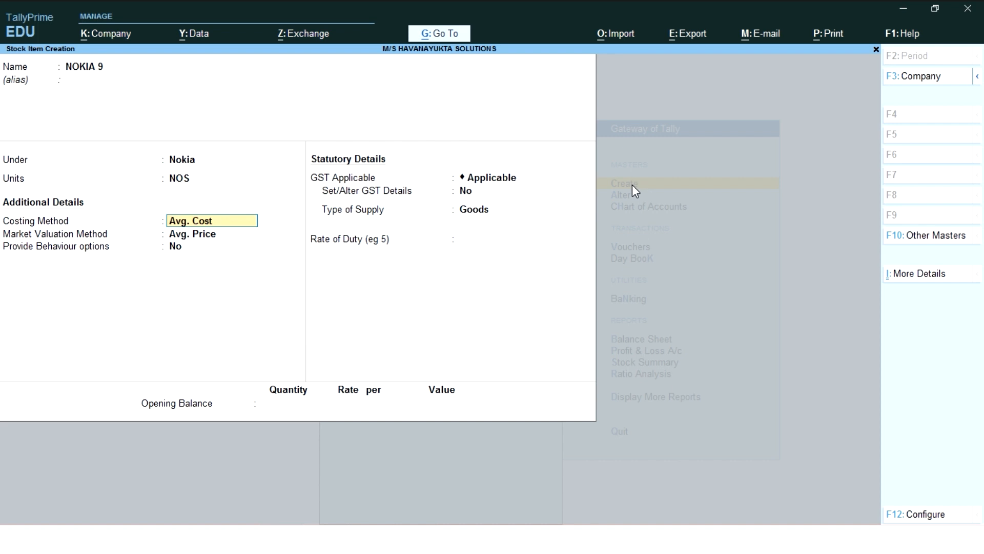
key("Return")
key("Return")
Enter an opening balance of 10 at a rate of 15,000 for NOKIA 9 and save the stock item
type("10 NOS")
key("Return")
type("150000.00")
key("Return")
key("Return")
key("Return")
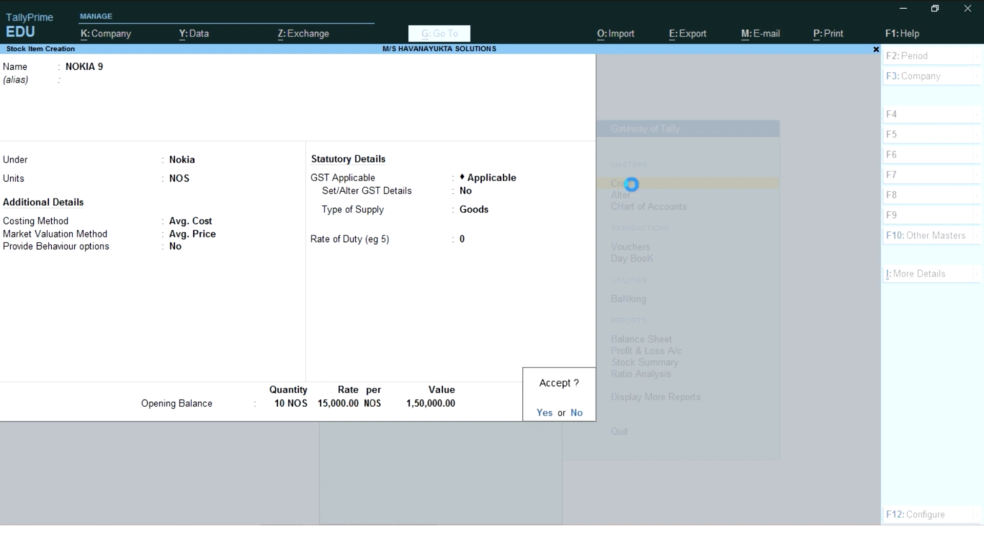
key("Return")
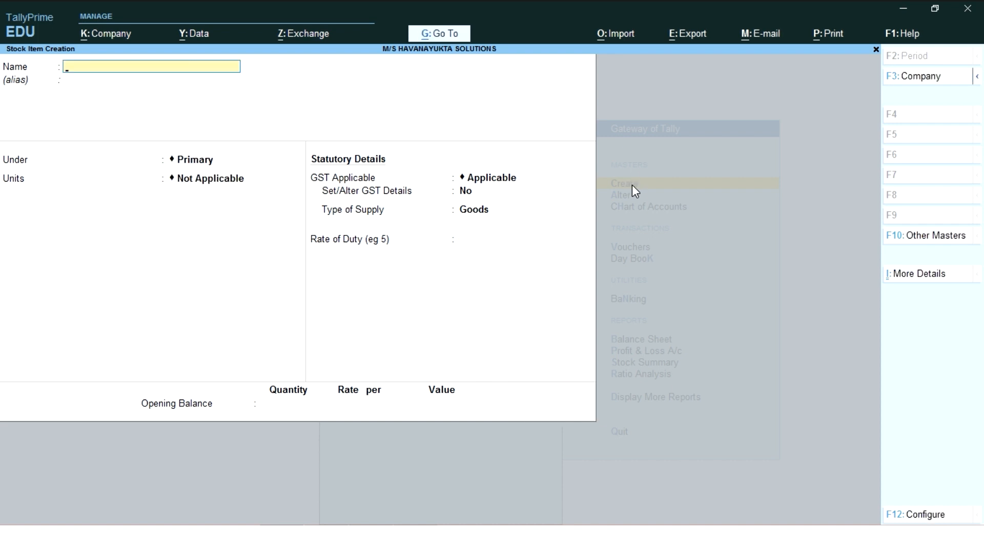
Name the new stock item NOKIA 7 PLUS with no alias and place it under the Nokia stock group
type("NOKIA 7 PLUS")
key("Return")
key("Down")
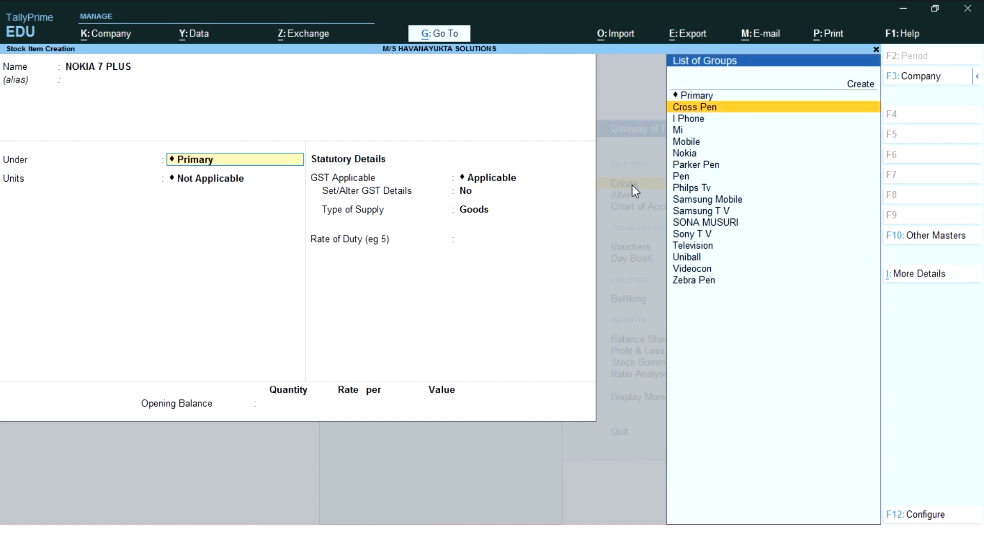
key("Down")
key("Down")
key("Down")
key("Down")
key("Return")
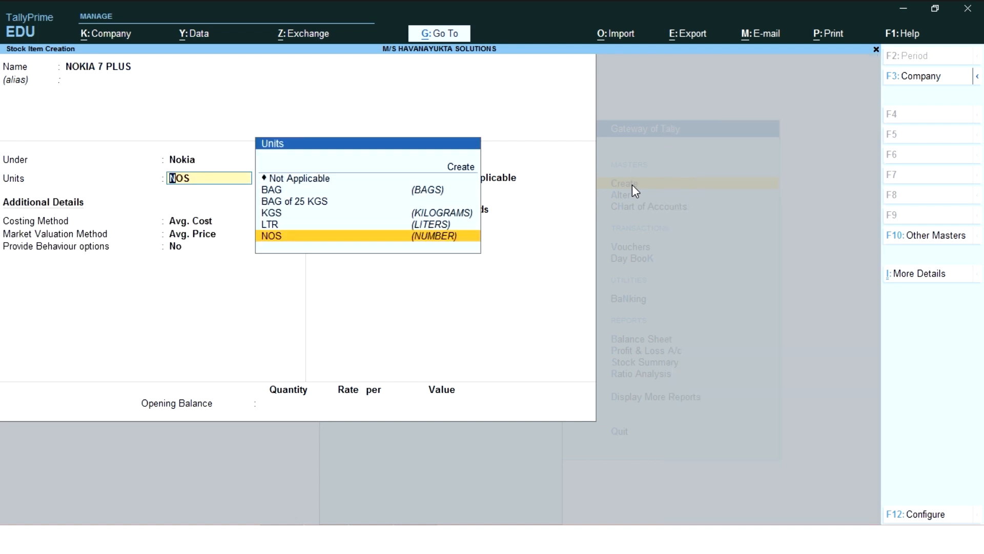
Keep NOS (NUMBER) as the NOKIA 7 PLUS item's unit and accept the default costing, behaviour and statutory details
key("Return")
key("Return")
key("Return")
key("Return")
key("Return")
key("Return")
key("Return")
key("Return")
Enter an opening balance of 10 at a rate of 13,000 for NOKIA 7 PLUS and save the stock item
type("10")
key("Return")
type("13,000")
key("Return")
key("Return")
key("Return")
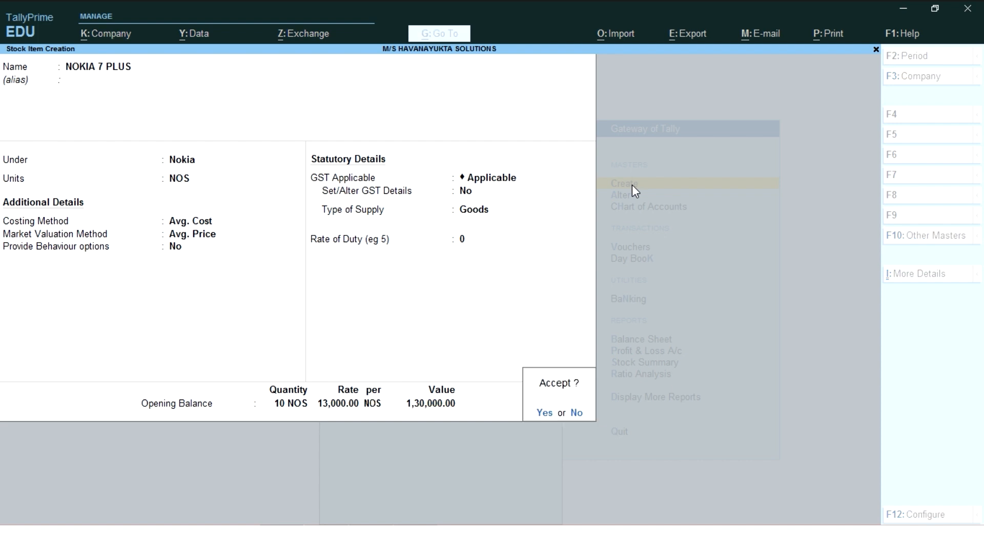
key("Return")
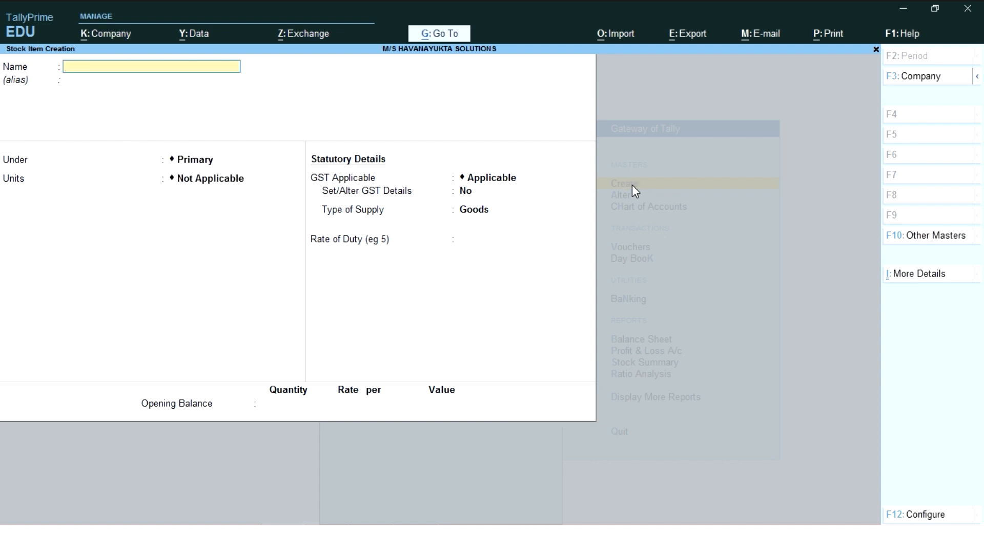
Name the new stock item MI 9 PRO with no alias and place it under the Mi stock group
type("MI 9 PRO")
key("Return")
key("Return")
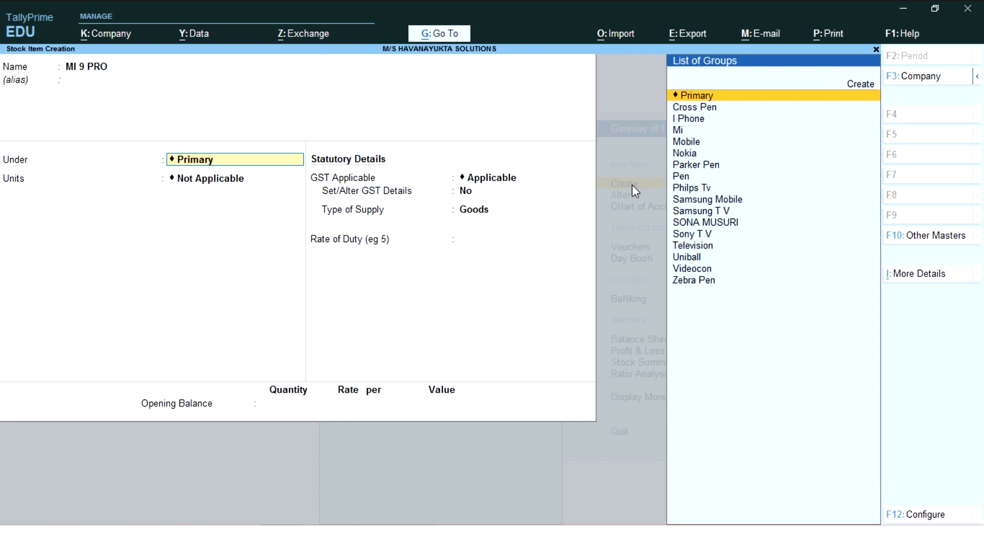
key("Down")
key("Down")
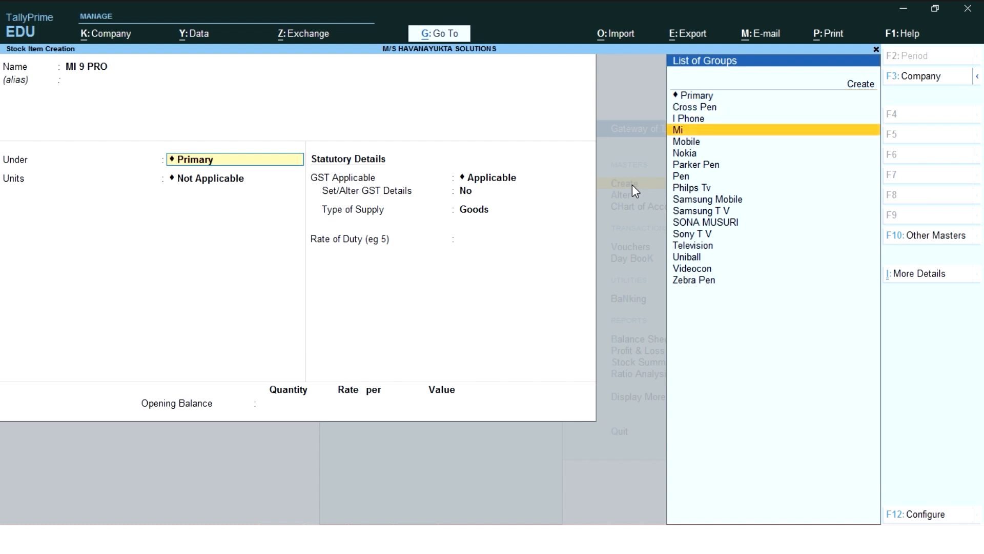
key("Return")
Set the MI 9 PRO item's unit to NOS (NUMBER) and accept the default costing, behaviour and statutory details
type("NOS")
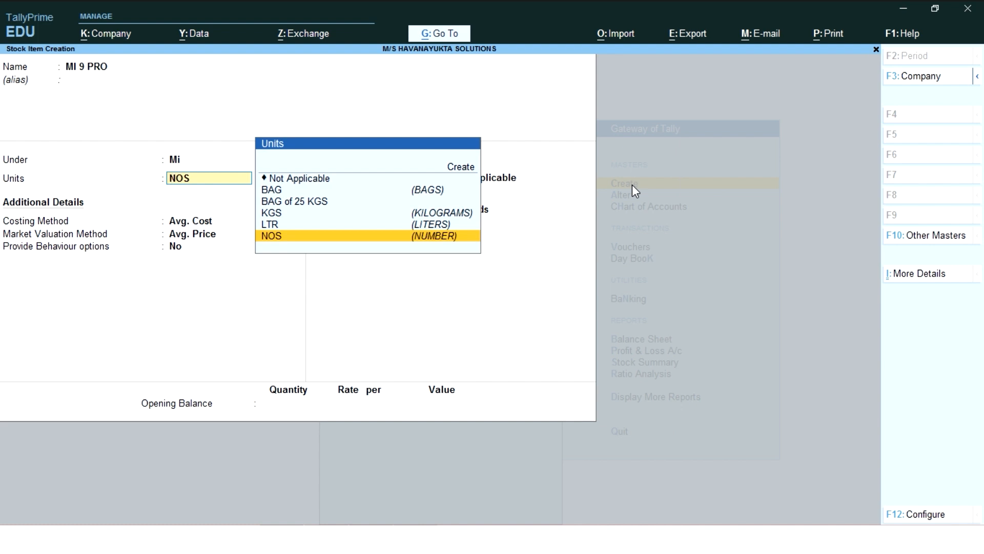
key("Return")
key("Return")
key("Return")
key("Return")
key("Return")
key("Return")
key("Return")
key("Return")
Enter an opening balance of 10 at a rate of 15,000 for MI 9 PRO and save the stock item
type("10")
key("Return")
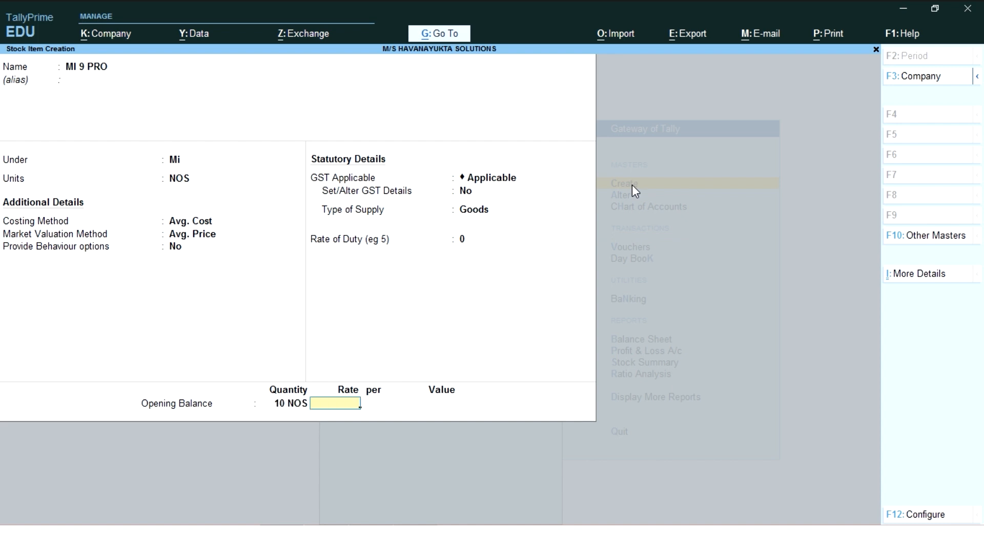
type("15,")
type("000")
key("Return")
key("Return")
key("Return")
key("Return")
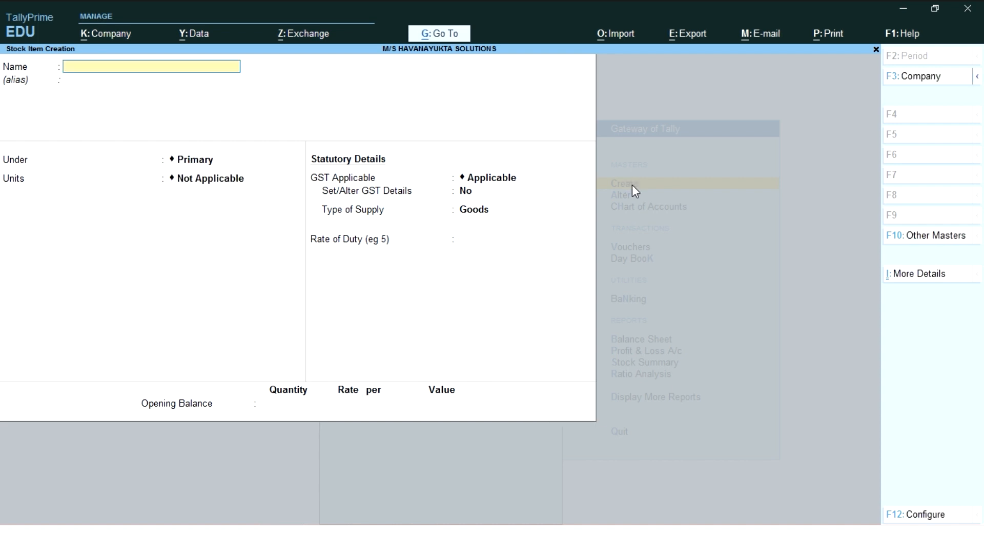
Name the new stock item MI 10 with no alias and place it under the Mi stock group
type("MI 10")
key("Return")
key("BackSpace")
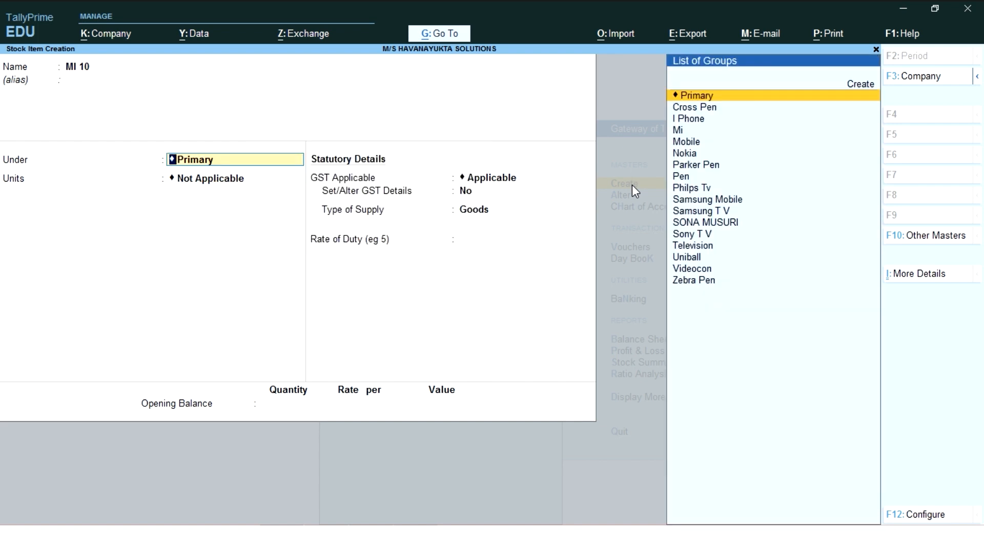
key("Down")
key("Down")
key("Down")
key("Return")
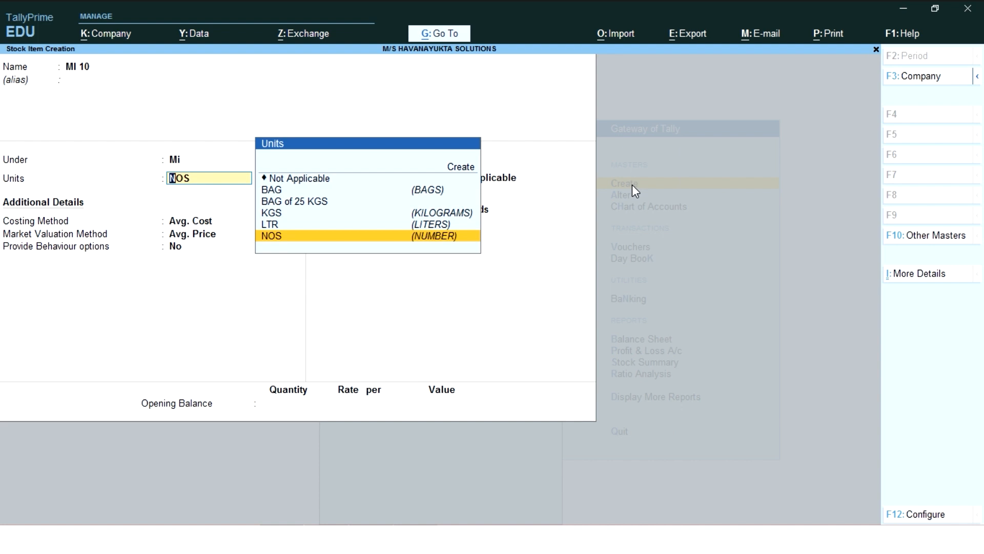
Keep NOS (NUMBER) as the MI 10 item's unit and accept the default costing, behaviour and statutory details
key("Return")
key("Return")
key("Return")
key("Return")
key("Return")
key("Return")
key("Return")
key("Return")
Enter an opening balance of 10 at a rate of 18000 for MI 10 and save the stock item
type("10")
key("Return")
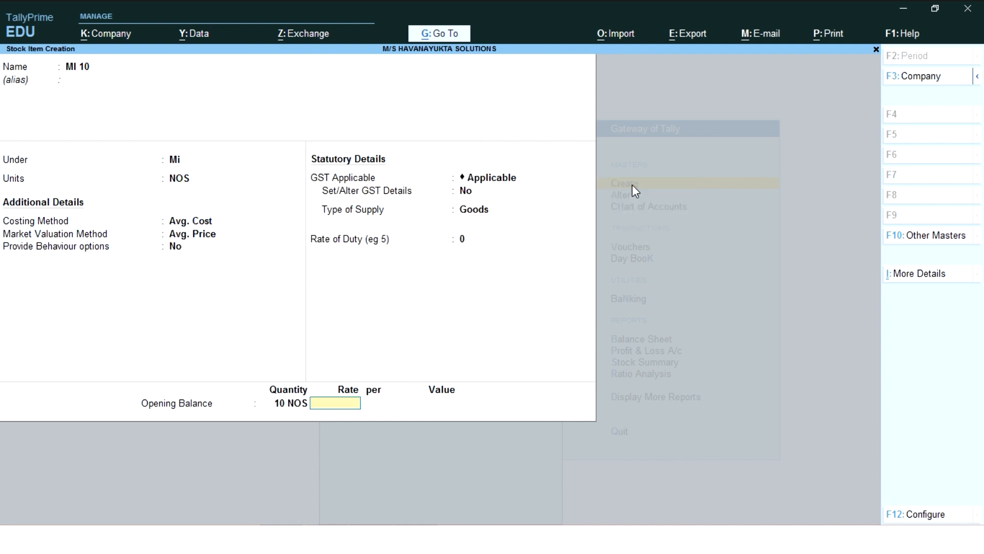
type("18000")
key("Return")
key("Return")
key("Return")
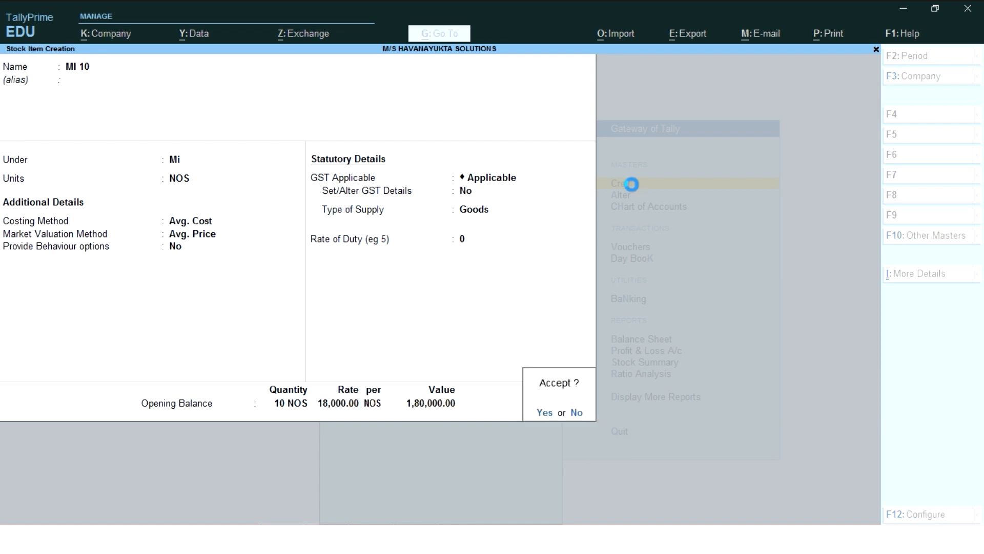
key("Return")
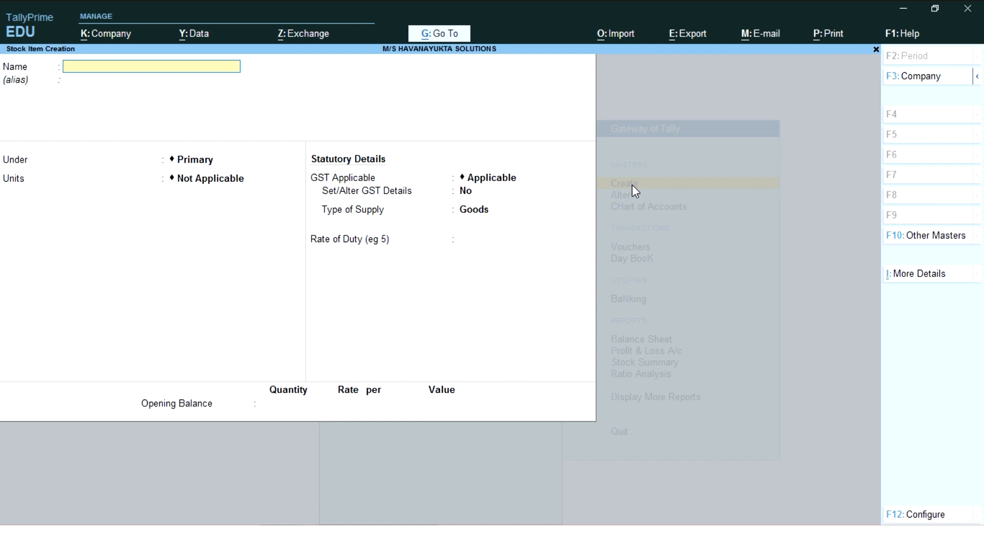
Name the new stock item RICE with no alias
type("RICE")
key("Return")
key("Return")
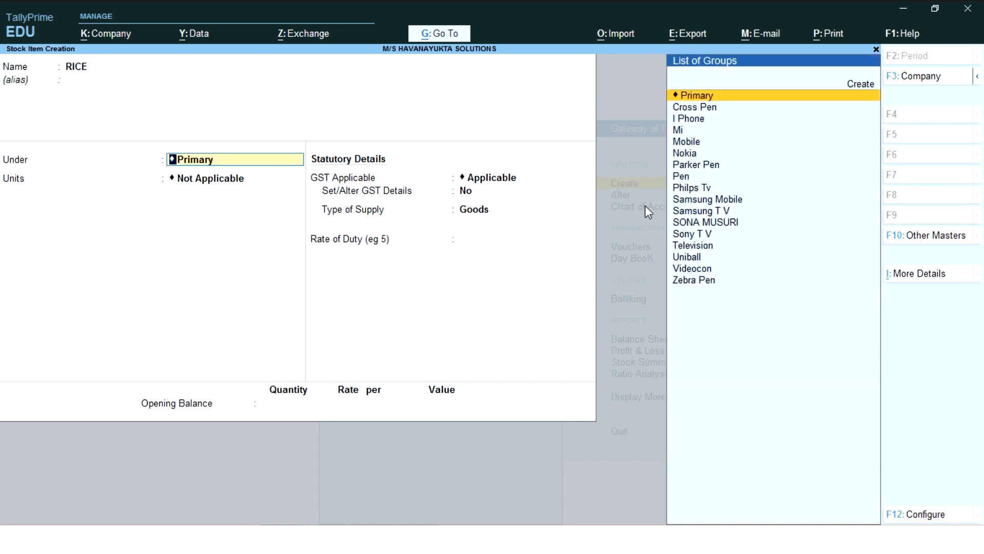
Look through the existing stock groups for one that suits the RICE item
key("Down")
key("Down")
key("Down")
key("Down")
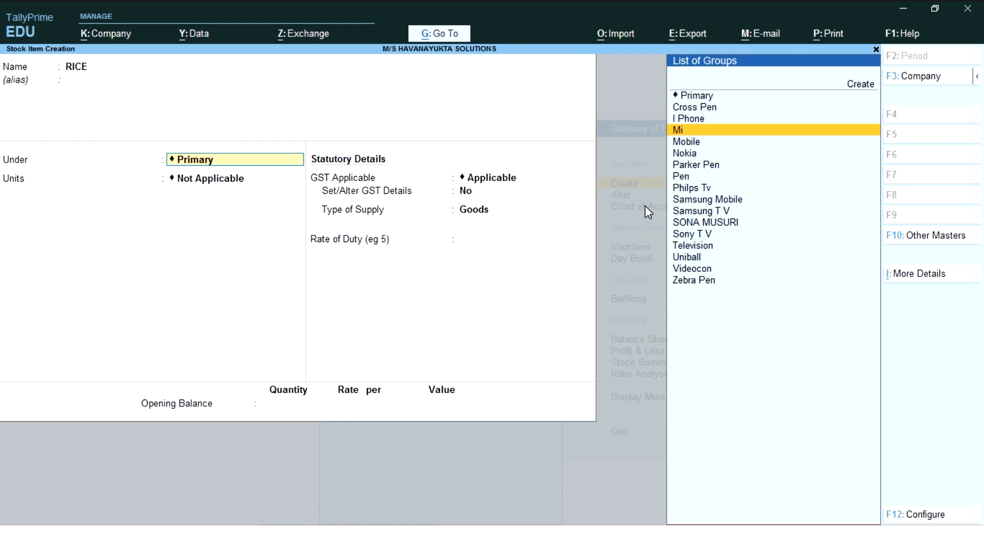
key("Down")
key("Down")
key("Down")
key("Down")
key("Down")
key("Down")
key("Down")
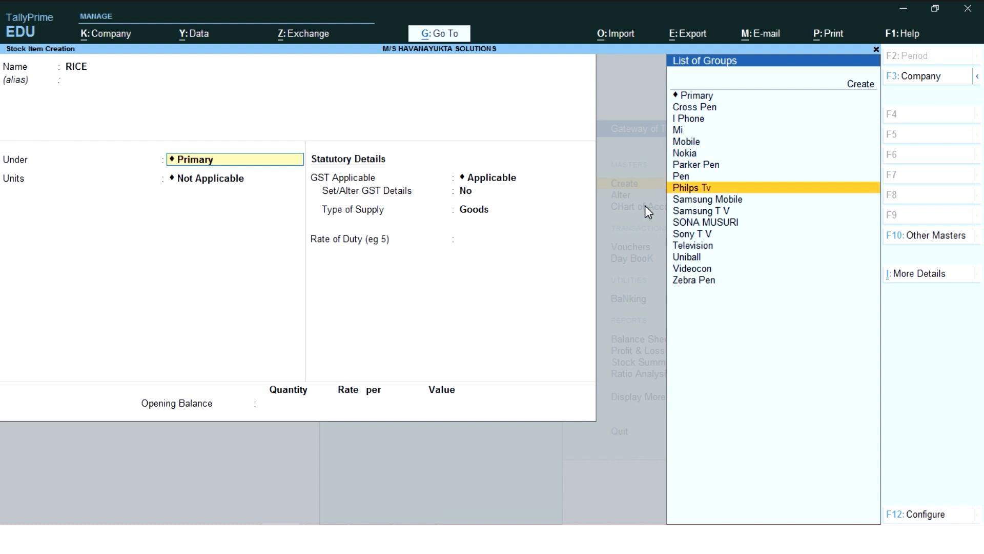
key("Down")
key("Down")
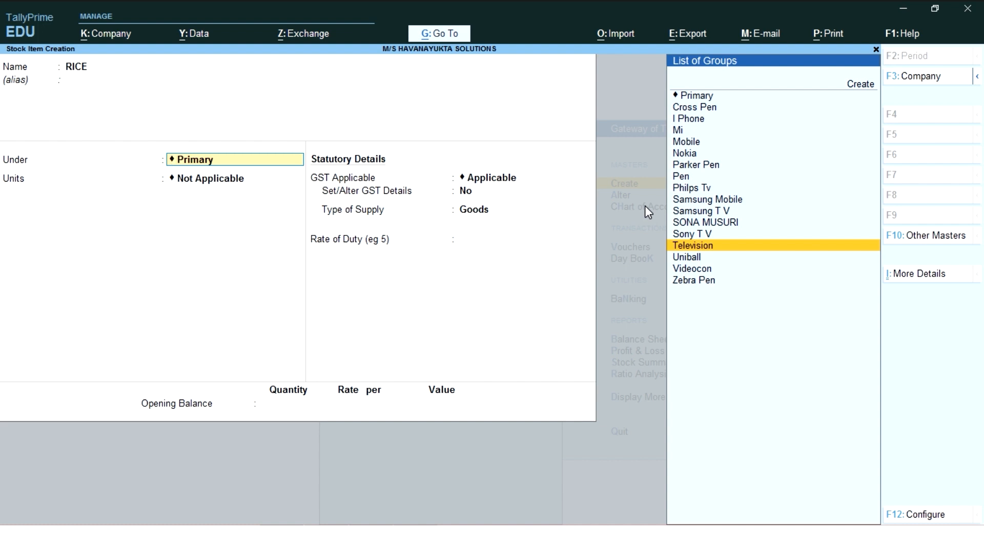
key("Up")
key("Up")
key("Up")
key("Up")
key("Up")
key("Up")
key("Up")
key("Up")
key("Up")
key("Up")
key("Up")
key("Up")
key("Up")
key("Up")
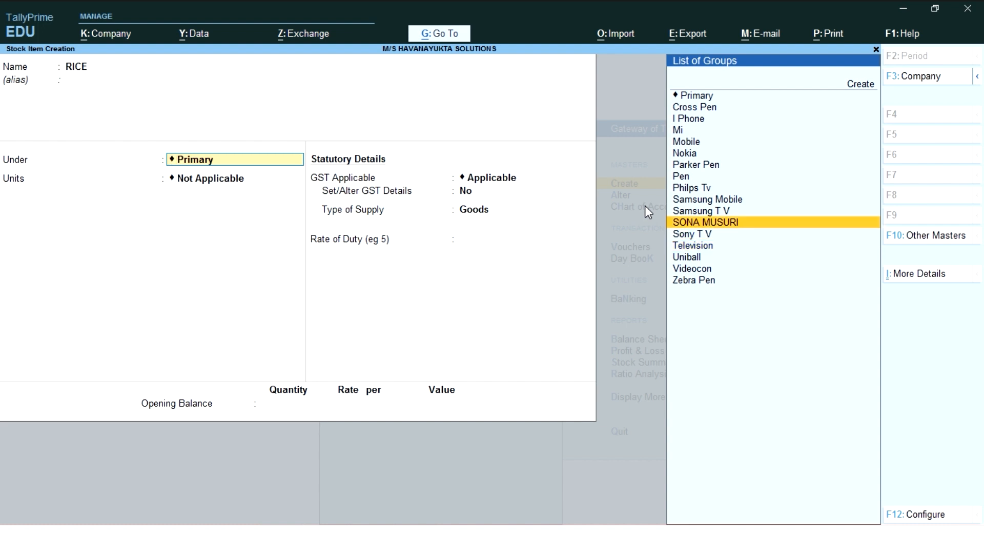
key("Down")
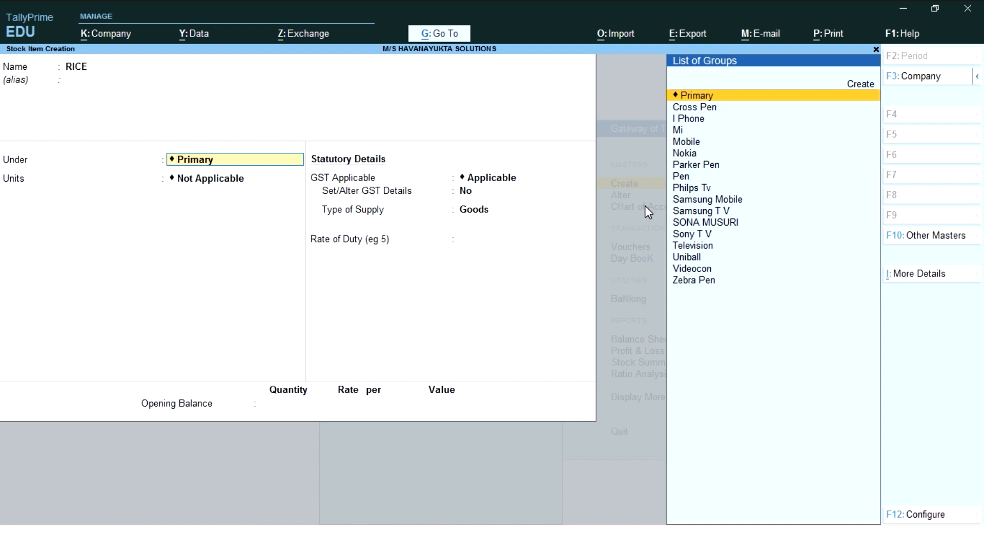
Create a stock group named SONA MASURI under Primary with default options and use it as the RICE item's group
key("Up")
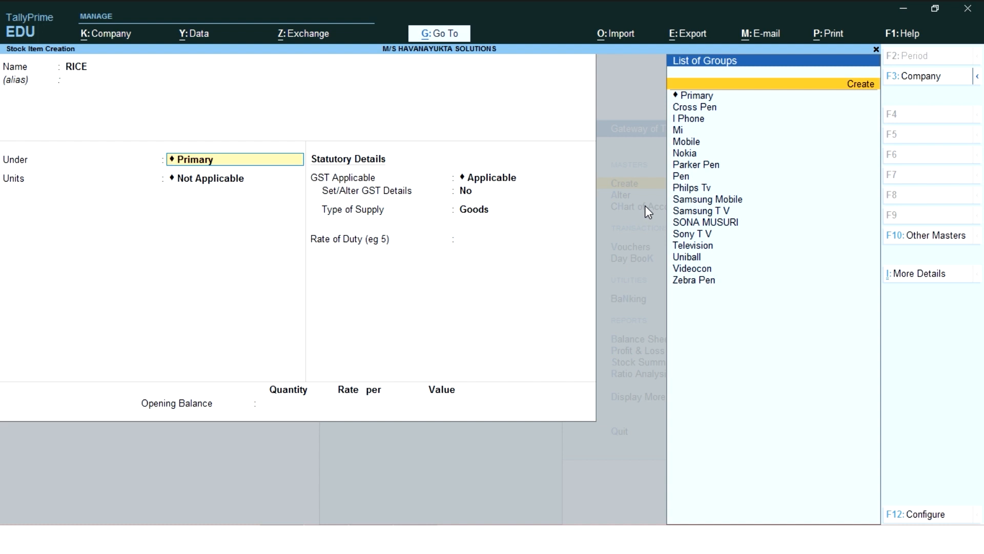
key("Return")
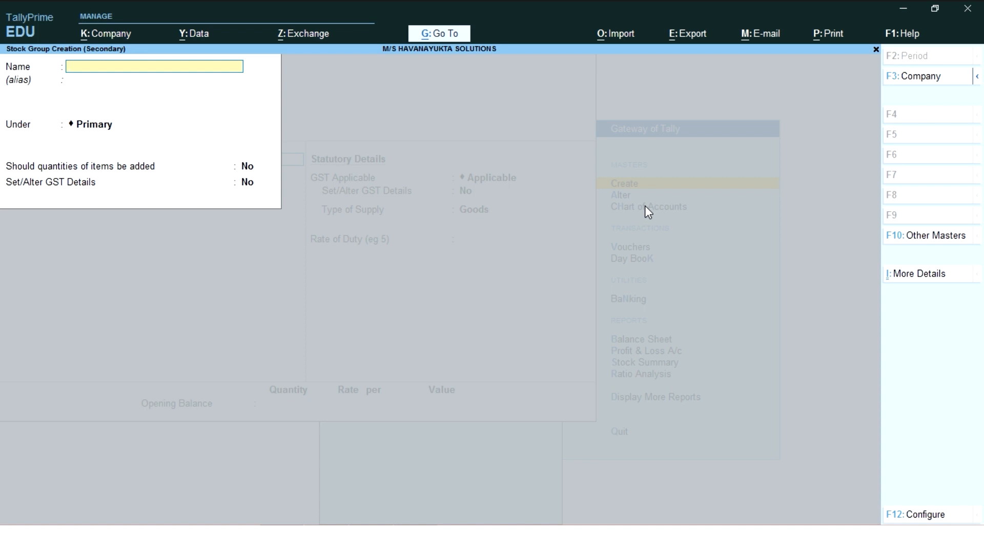
type("SONA MASURI")
key("Return")
key("Return")
key("Return")
key("Return")
key("Return")
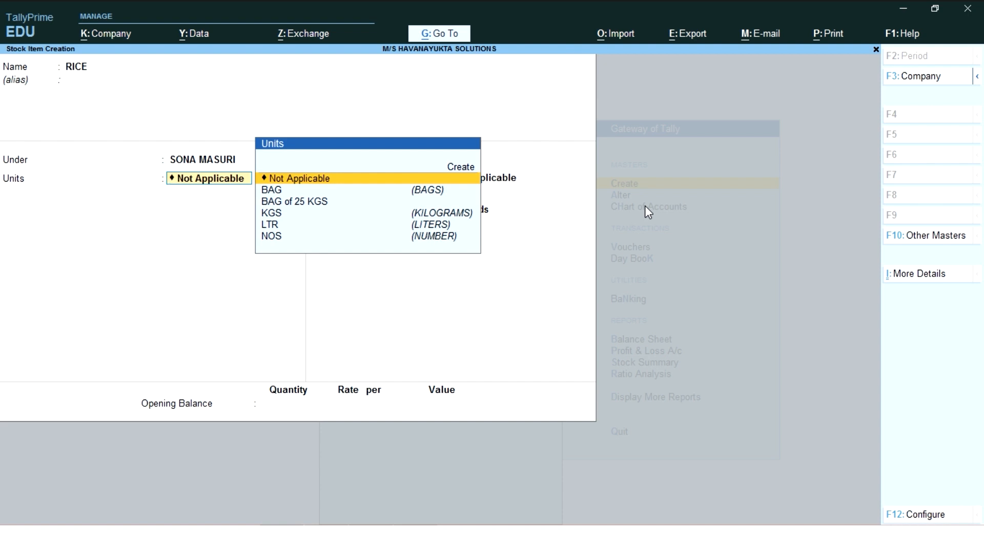
Set the RICE item's unit to KGS (KILOGRAMS)
key("Down")
key("Down")
key("Down")
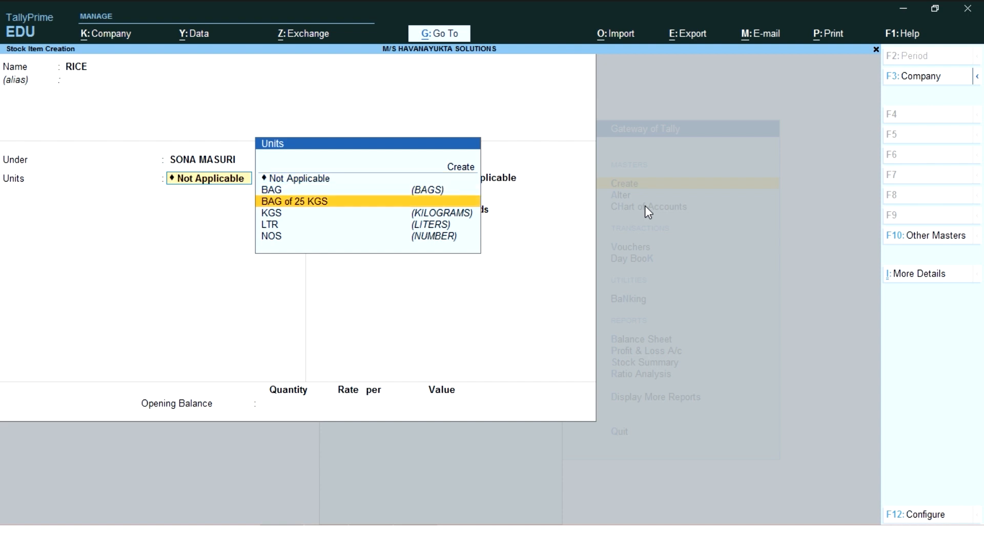
key("Down")
key("Down")
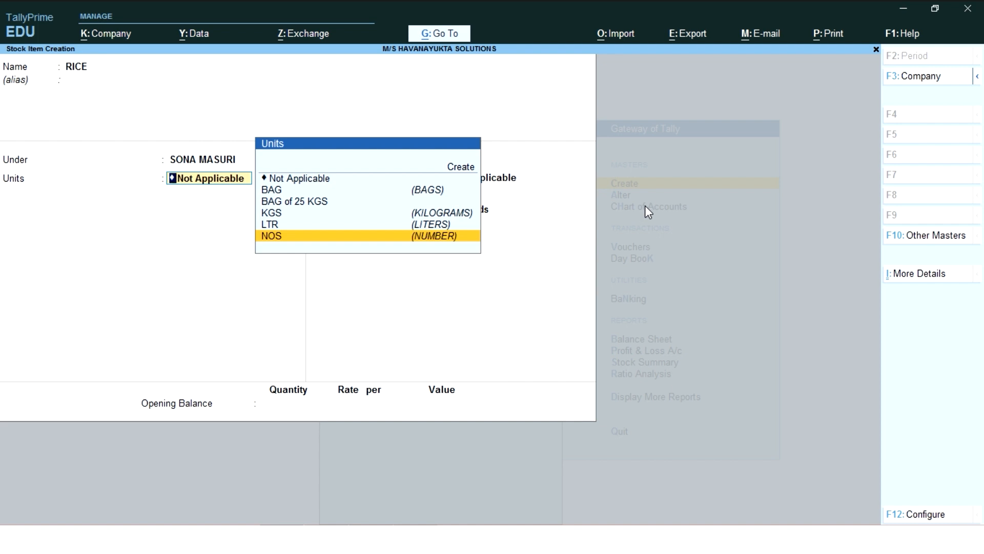
key("Up")
key("Up")
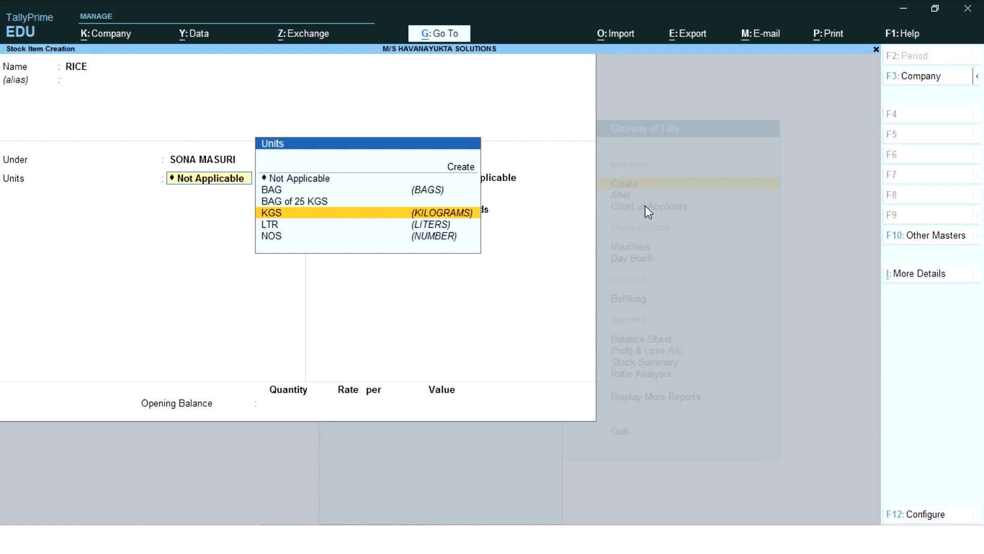
key("Return")
key("BackSpace")
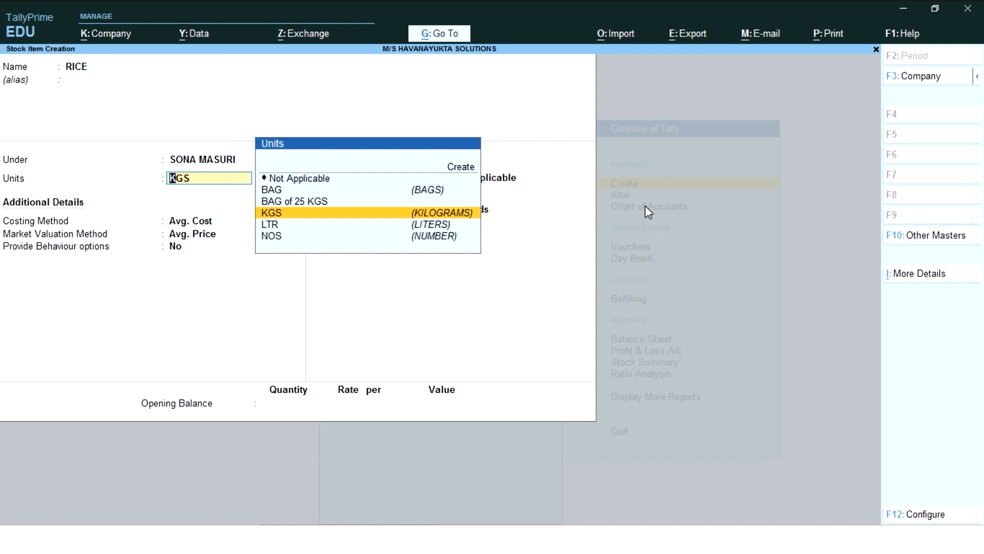
key("Return")
Accept the default costing, valuation, behaviour and statutory details for RICE
key("Return")
key("Return")
key("Return")
key("Return")
Enter an opening balance of 1000 KGS at a rate of 40 for RICE and save the stock item
type("10000.000 KGS")
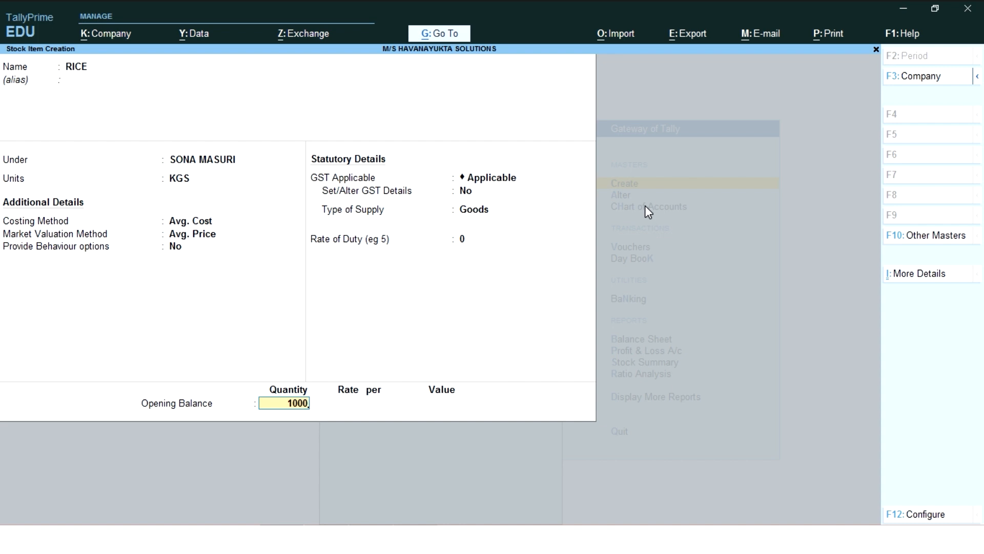
key("Return")
type("40")
key("Return")
key("Return")
key("Return")
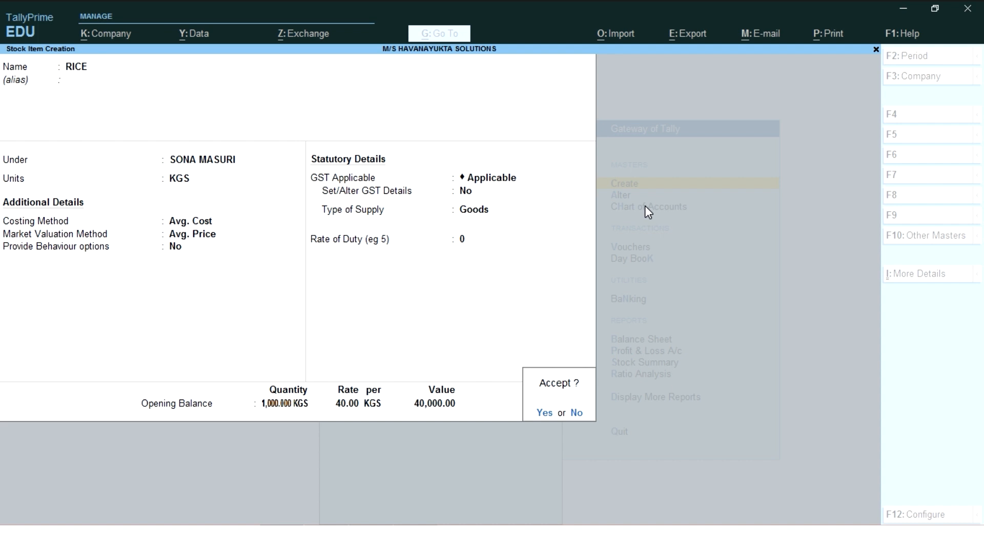
key("Return")
Leave master creation and open the Stock Summary report from the Gateway of Tally
key("Escape")
key("Return")
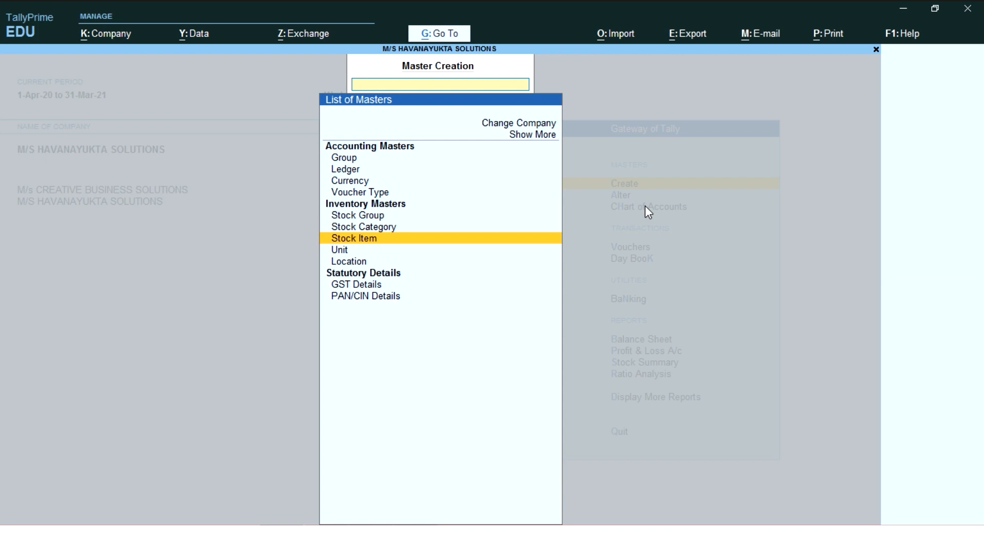
key("Escape")
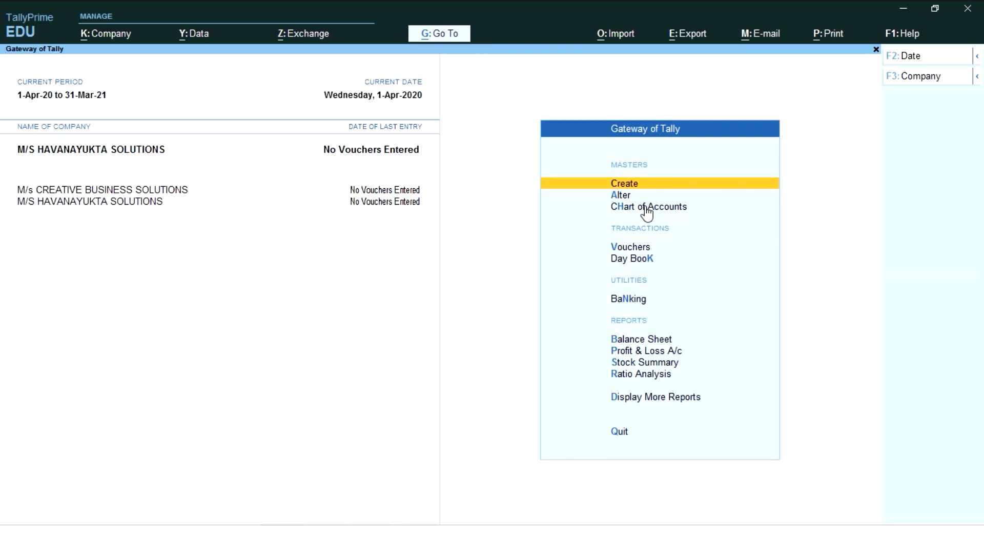
key("Down")
key("Down")
key("Down")
key("Down")
key("Down")
key("Down")
key("Down")
key("Down")
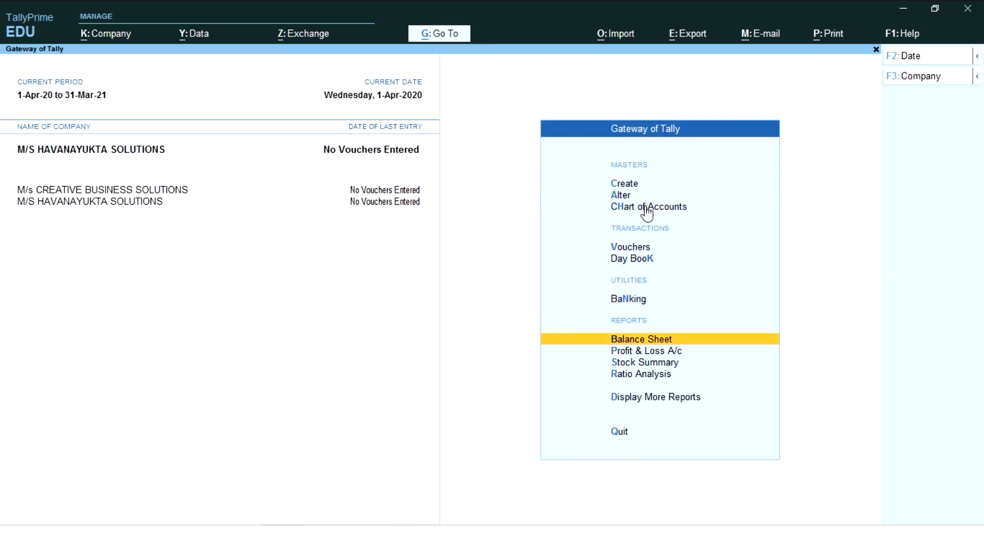
key("Return")
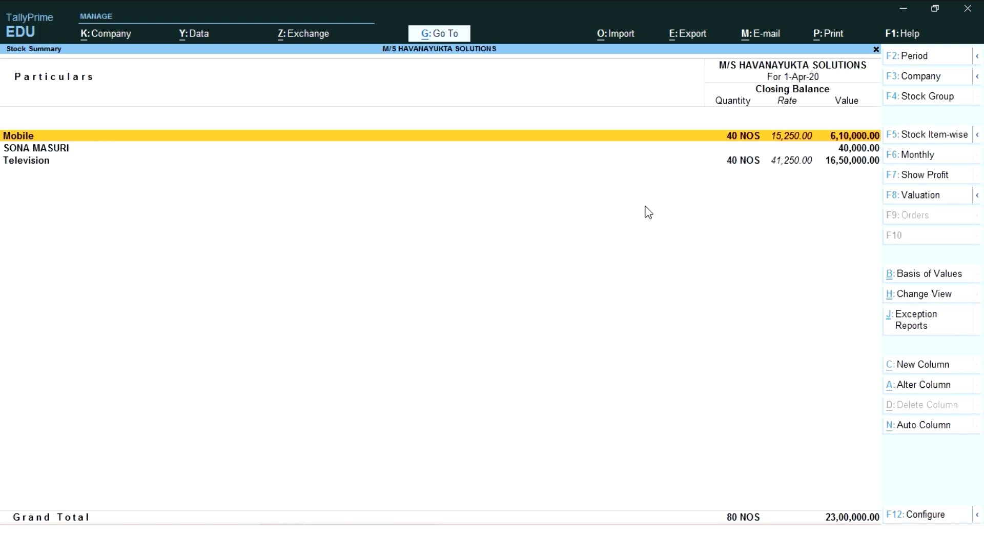
Review the stock group balances, inspect the Television group down to its Sony T V items, and return to the group overview
key("Down")
key("Down")
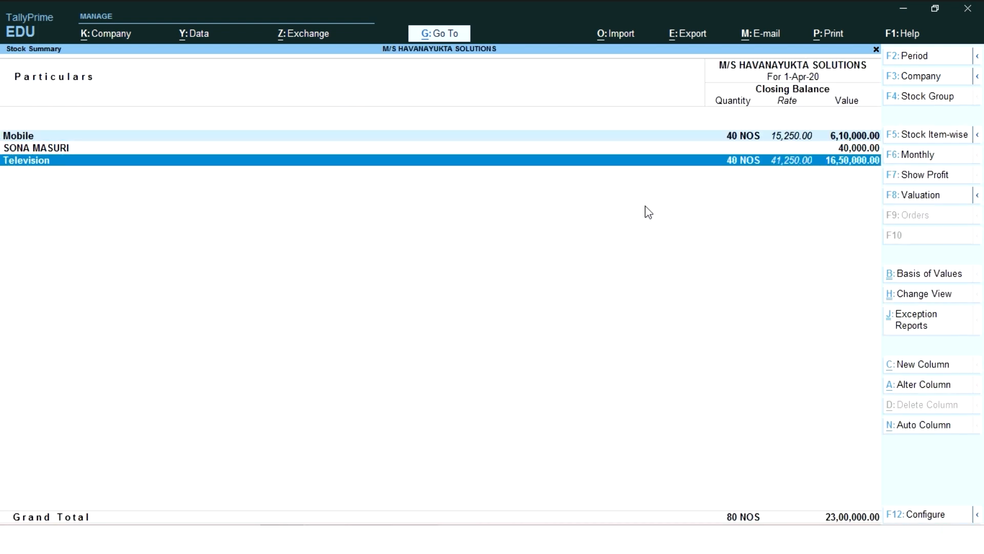
key("Up")
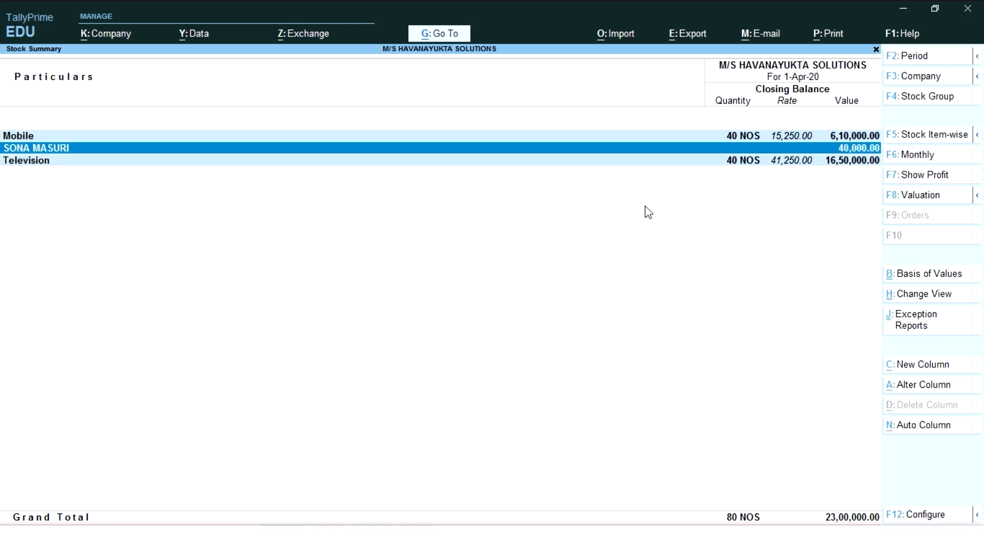
key("Up")
key("Down")
key("Down")
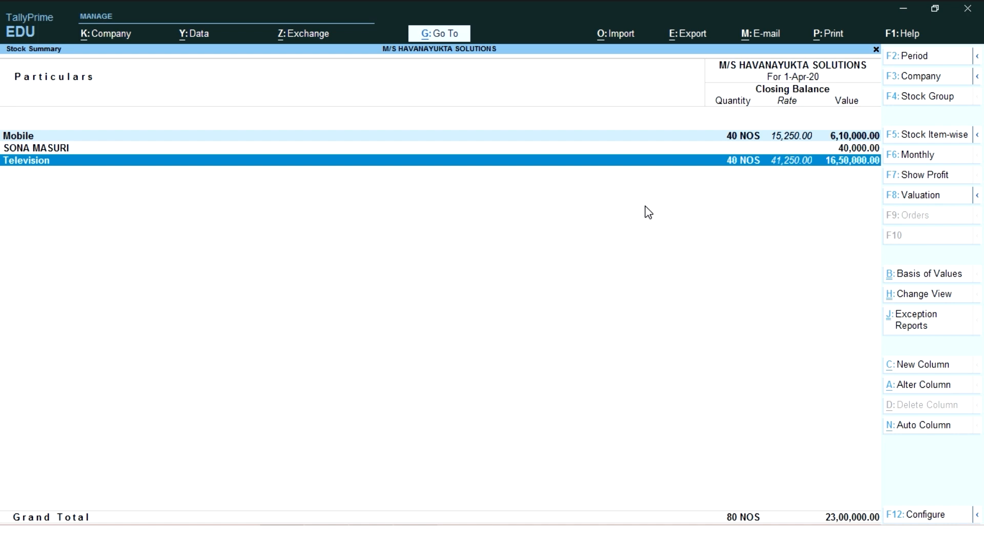
key("Return")
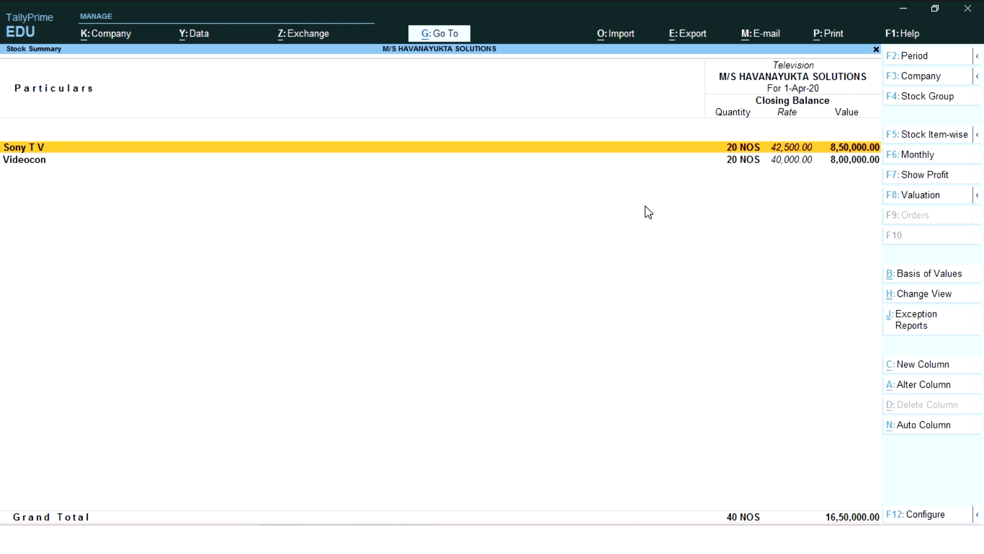
key("Return")
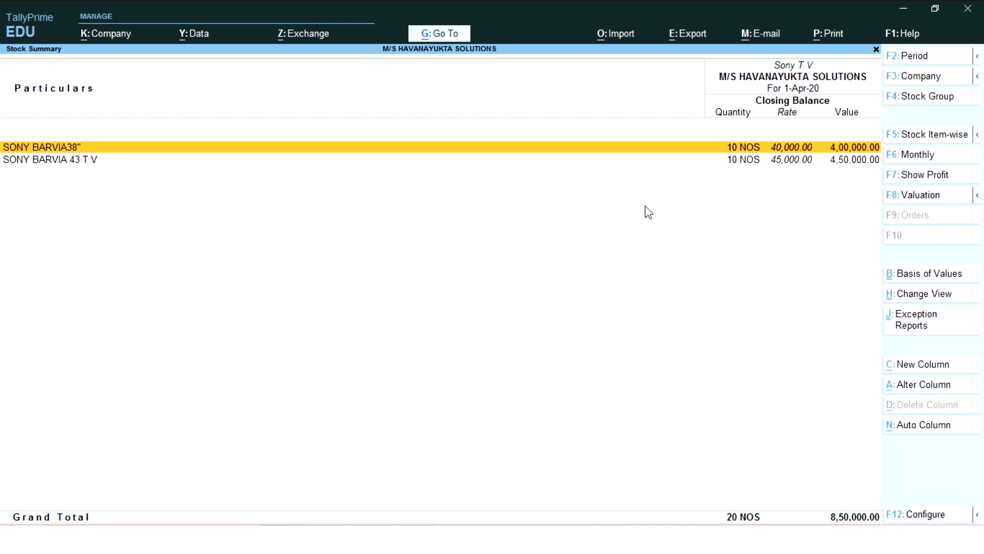
key("Escape")
key("Escape")
Inspect the Mobile group's brands and the closing balances of the individual Mi items
key("Up")
key("Up")
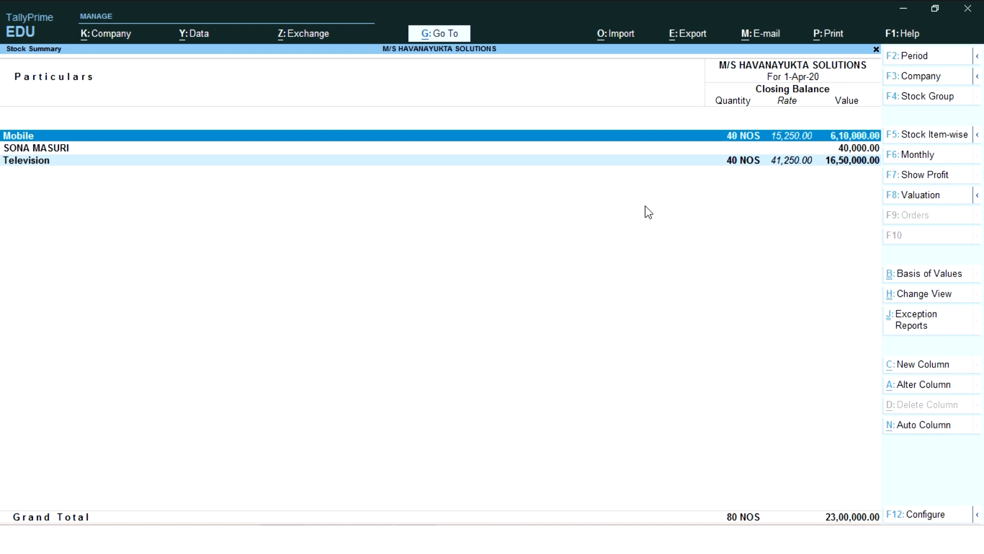
key("Return")
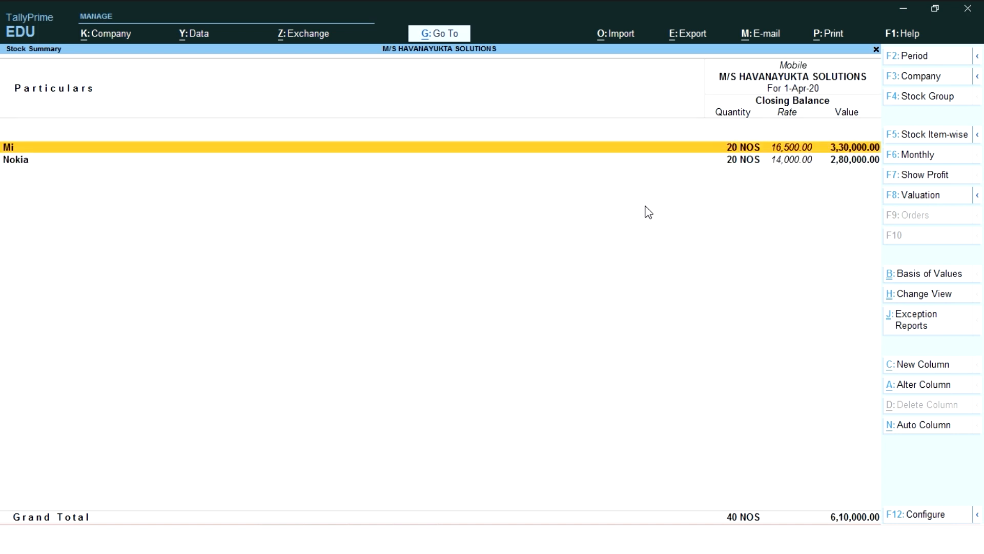
key("Down")
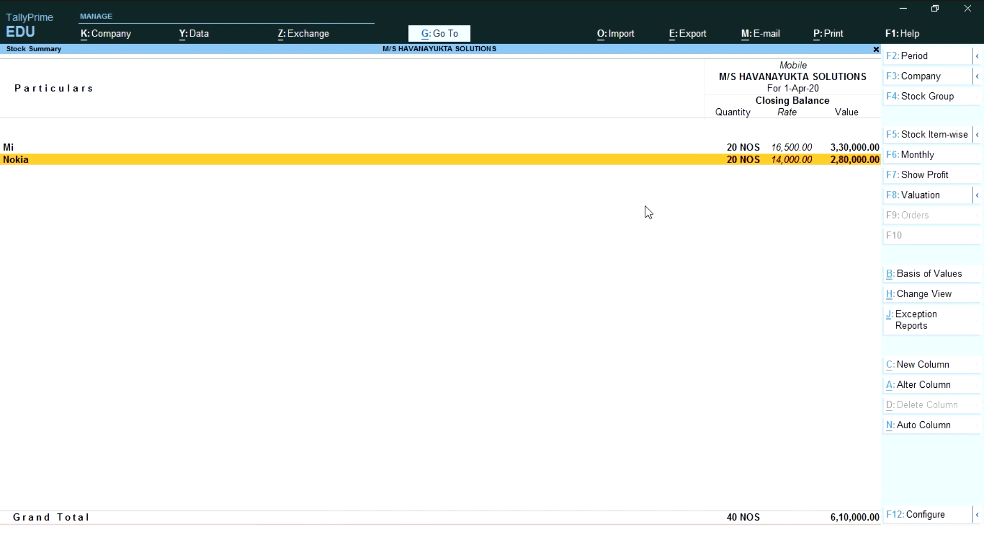
key("Up")
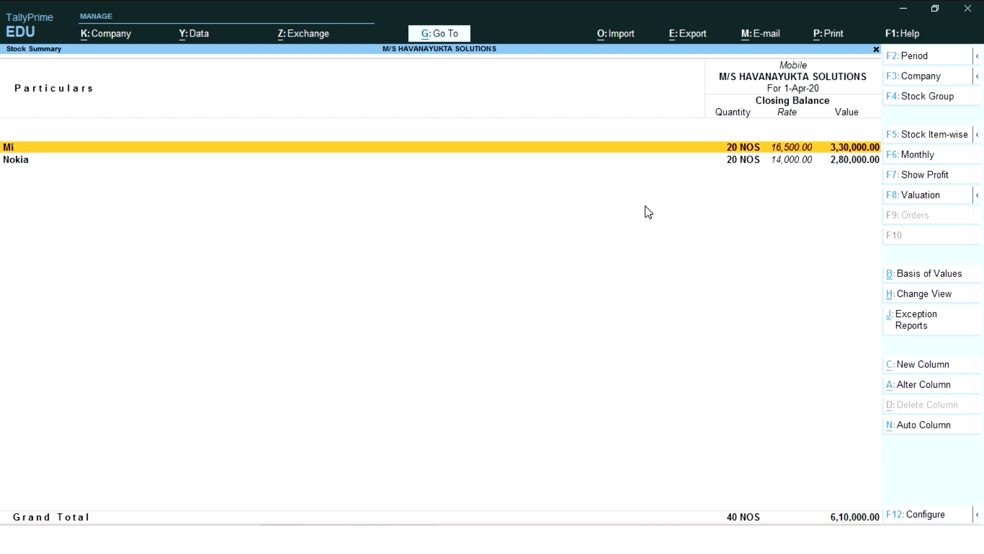
key("Return")
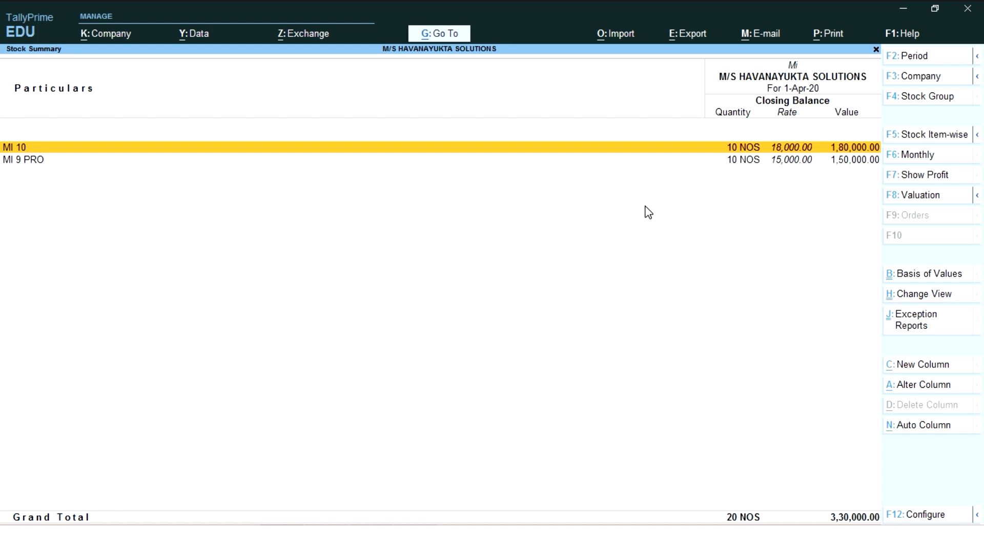
key("Down")
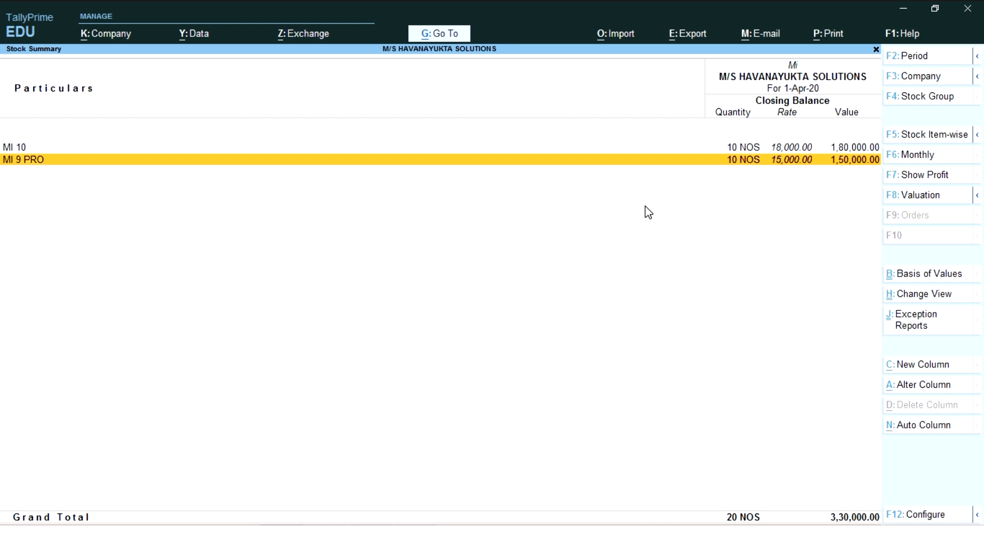
key("Escape")
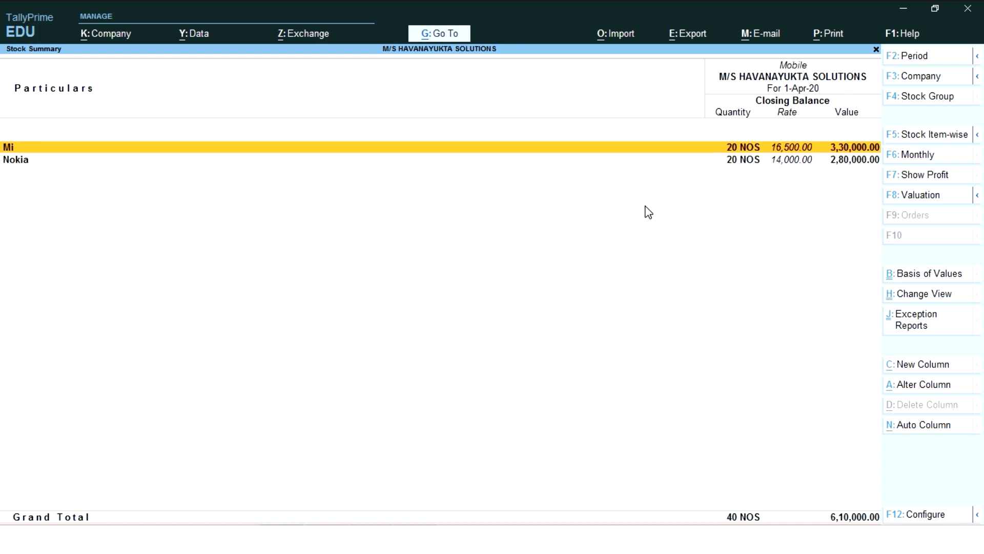
Inspect the closing balances of the Nokia items and return to the stock group overview
key("Down")
key("Return")
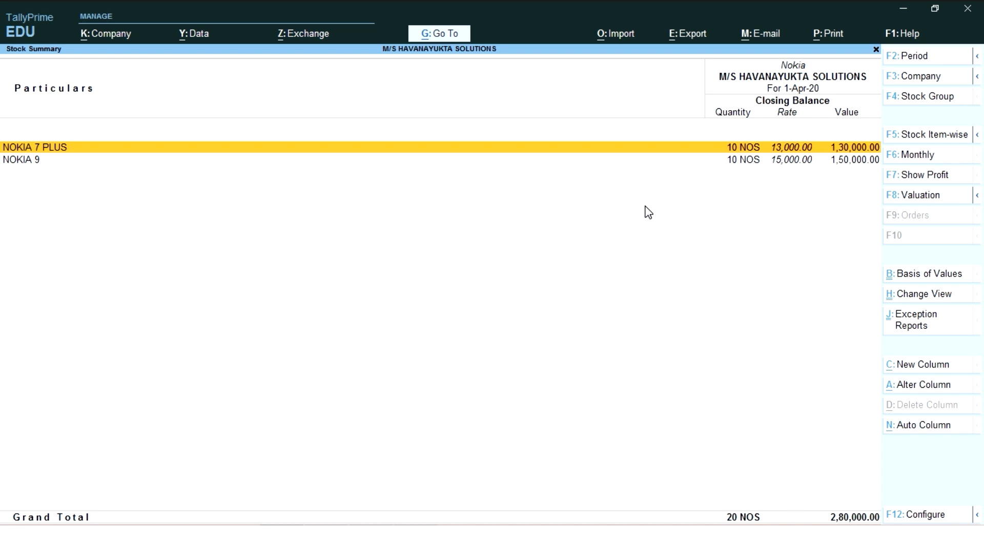
key("Escape")
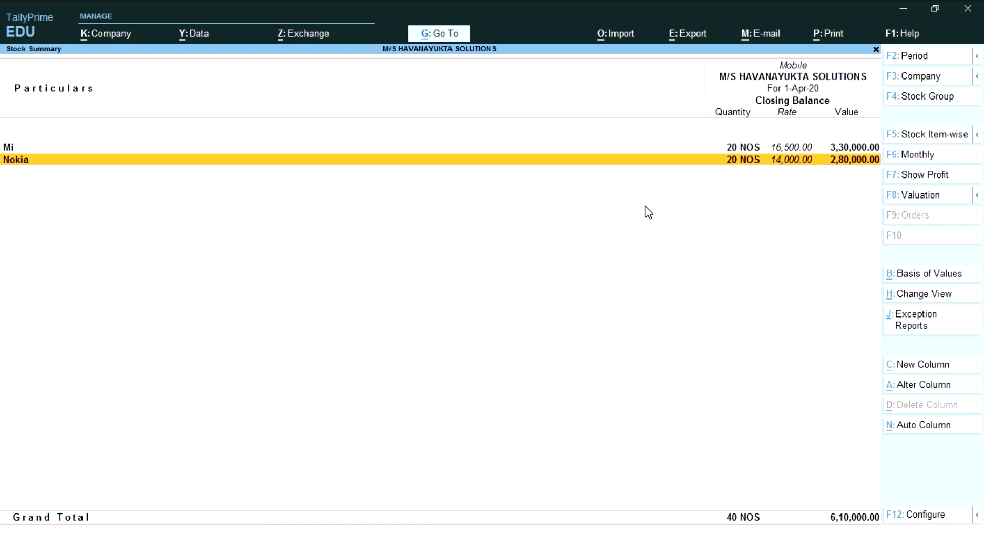
key("Escape")
Check the RICE item's closing quantity, rate and value within the SONA MASURI group, and return to the overview
key("Down")
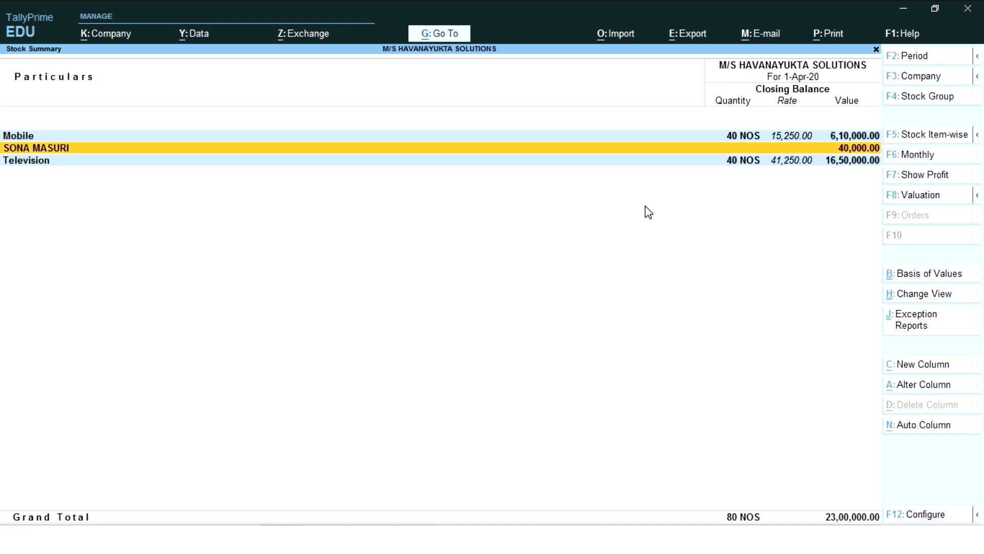
key("Return")
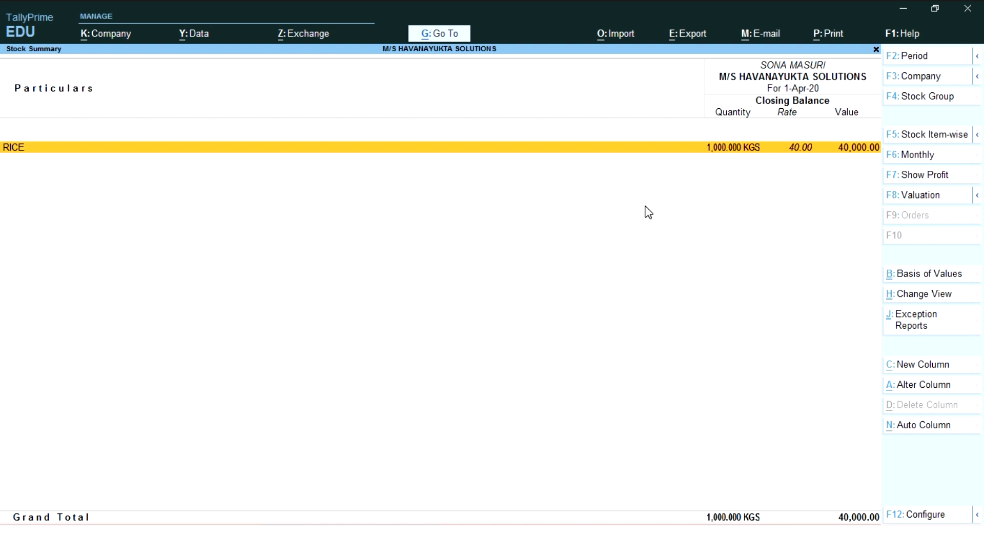
key("Escape")
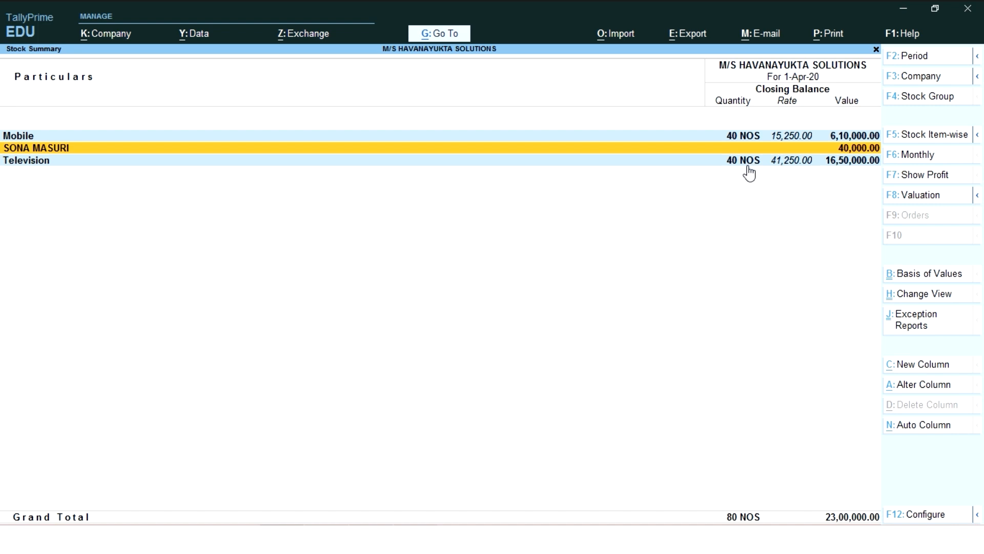
Check the Television stock group's setting for adding item quantities and save the group as it is
left_click(849, 160)
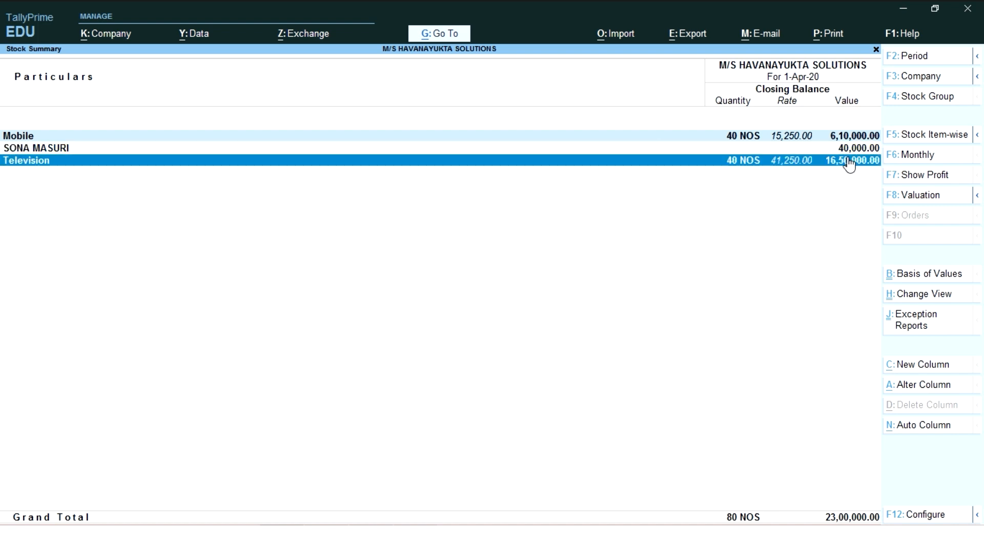
key("Up")
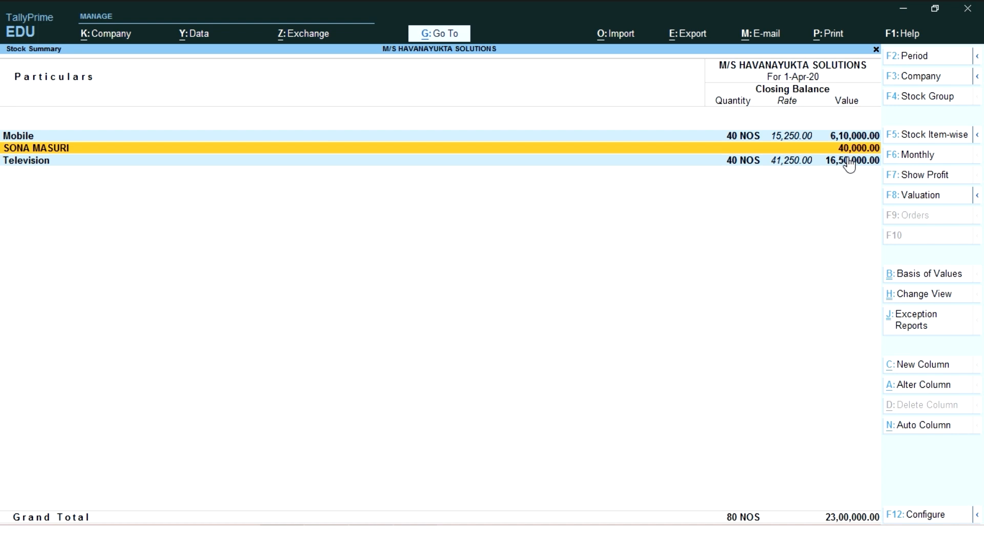
left_click(849, 165)
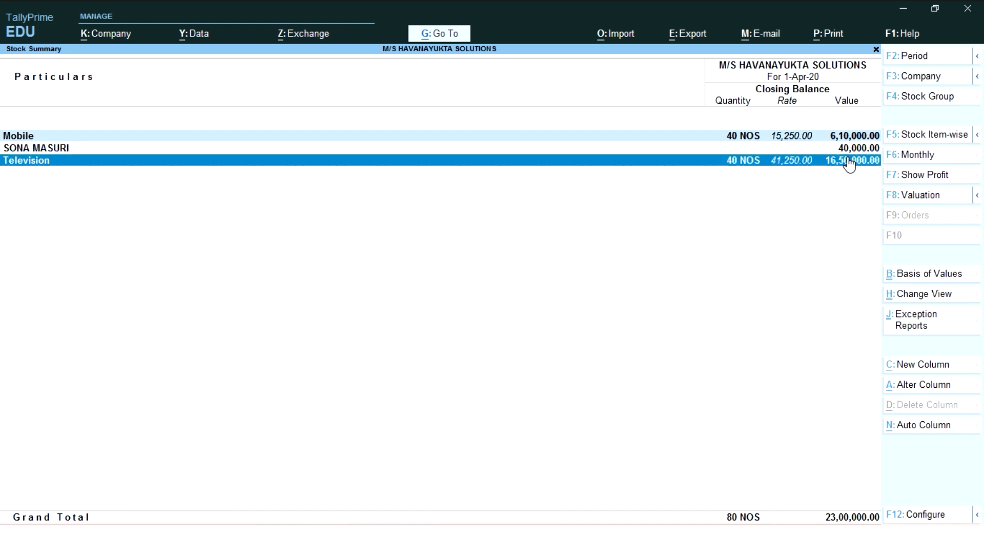
key("ctrl+Return")
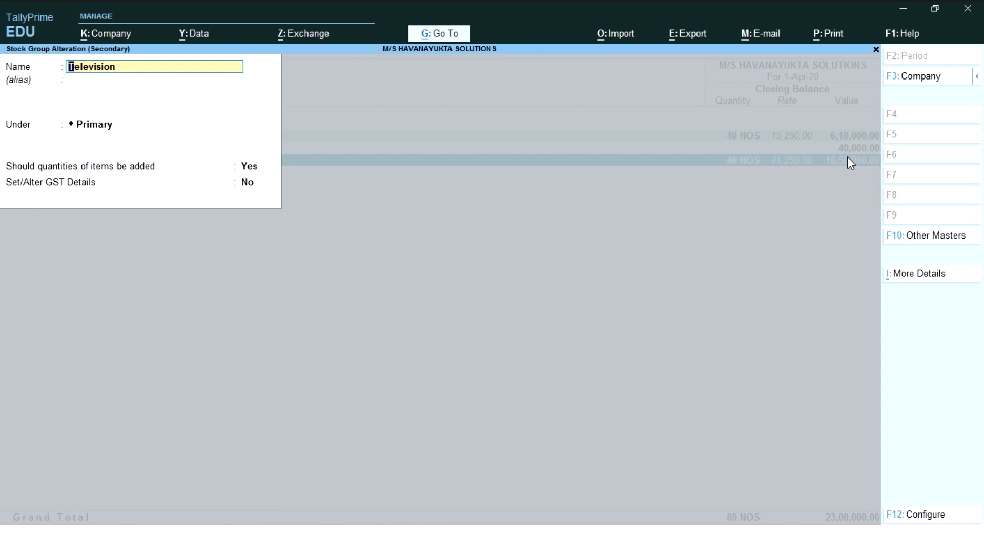
key("Return")
key("Return")
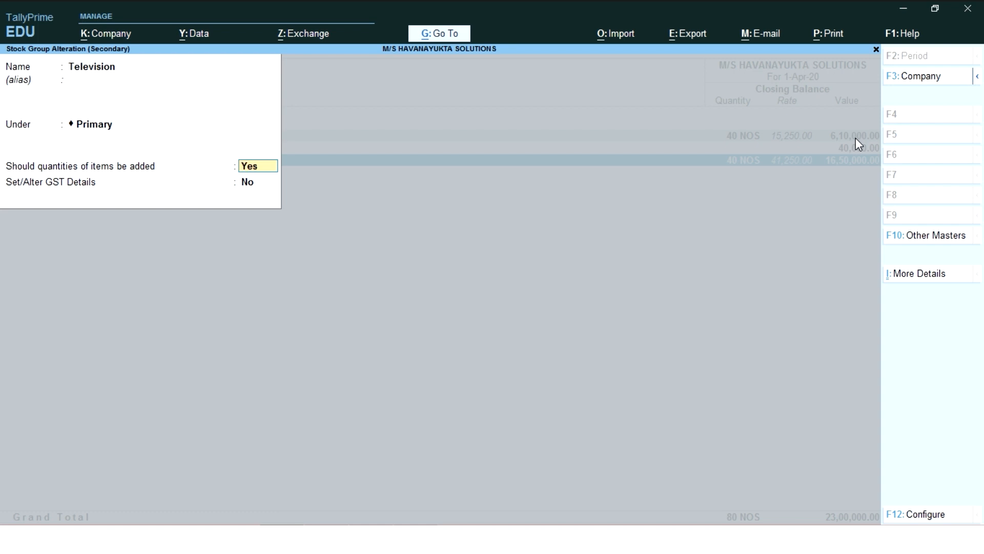
key("ctrl+a")
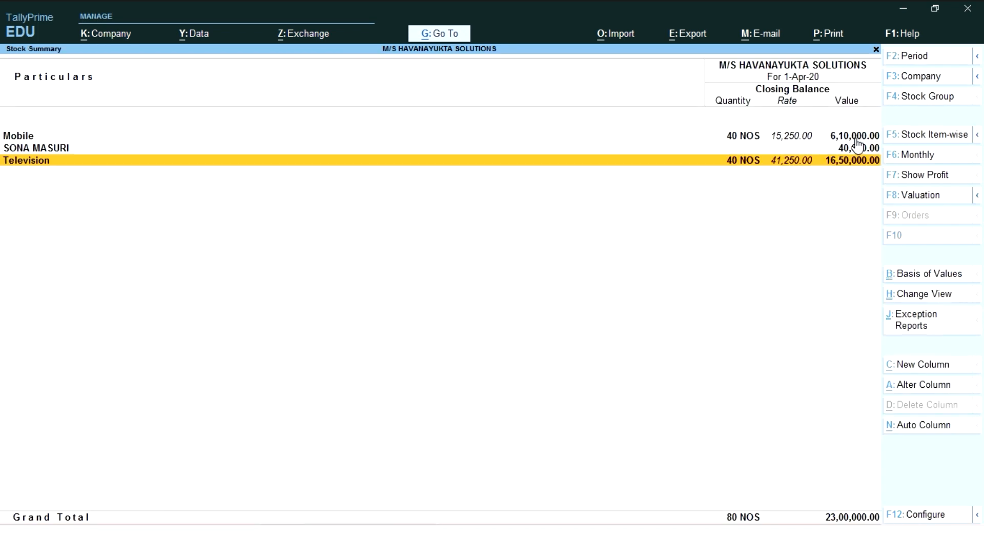
Set the SONA MASURI stock group to add quantities of items (Yes), save it, and return to the Gateway of Tally
key("Up")
key("ctrl+Return")
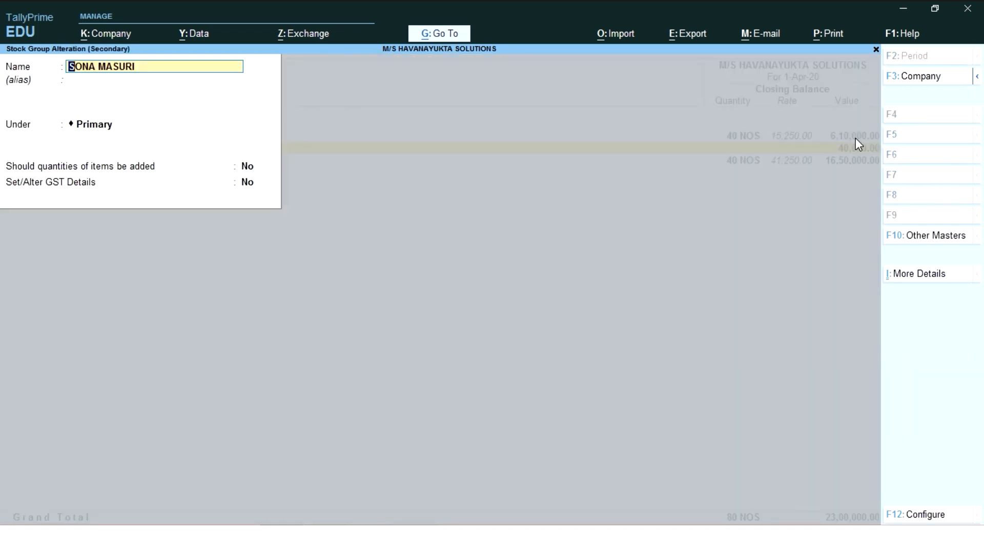
key("Return")
key("Return")
key("Return")
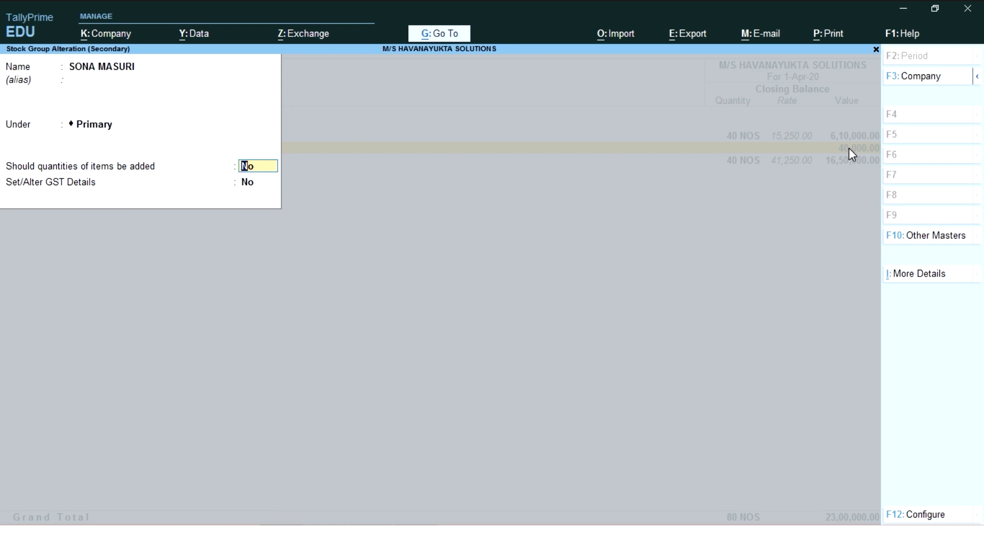
type("YES")
key("Return")
key("Return")
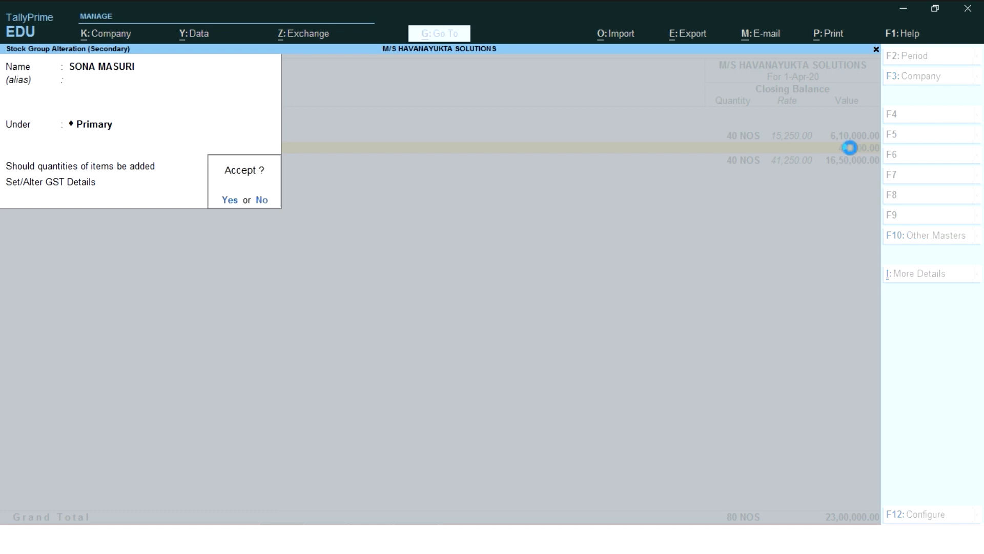
key("Return")
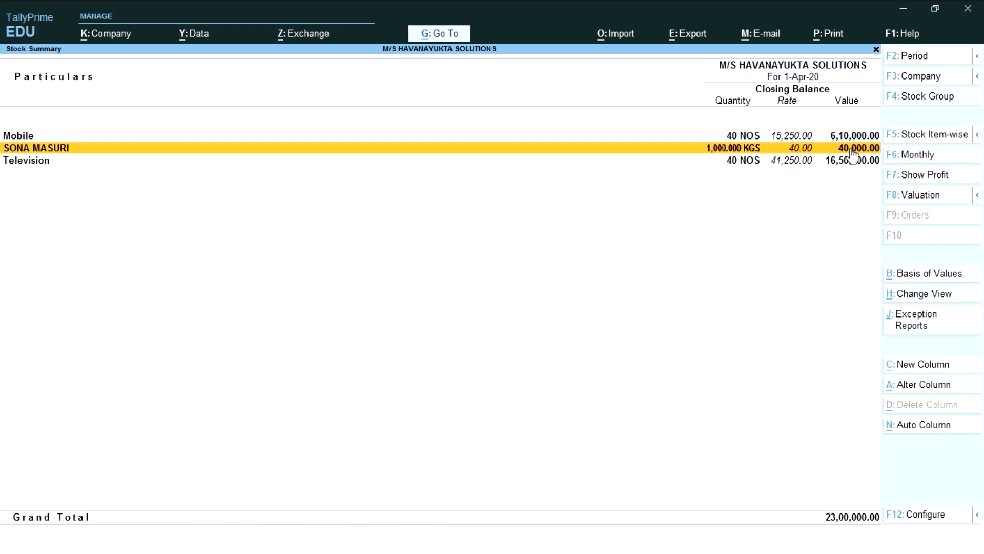
key("Escape")
key("Escape")
key("Escape")
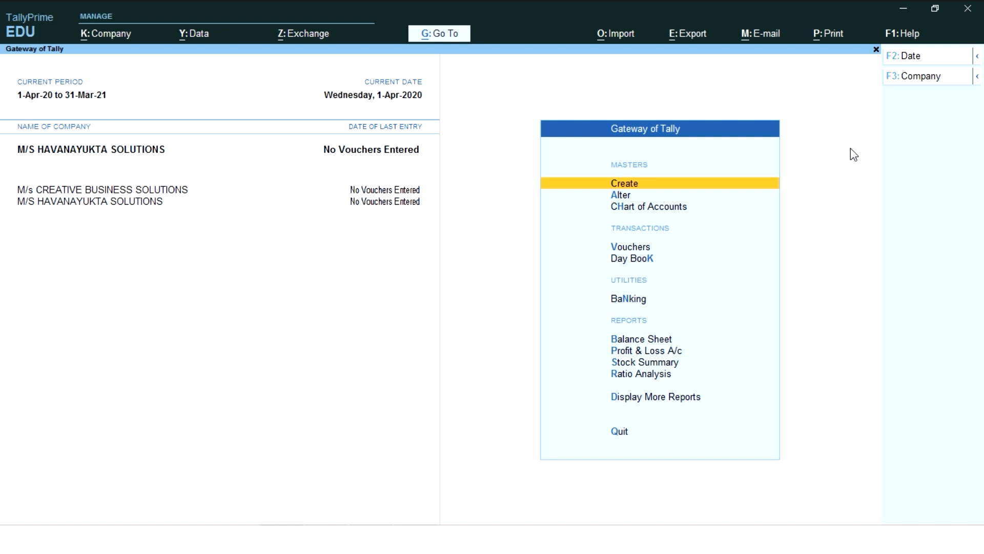
Delete the RICE stock item from the company's masters
key("Down")
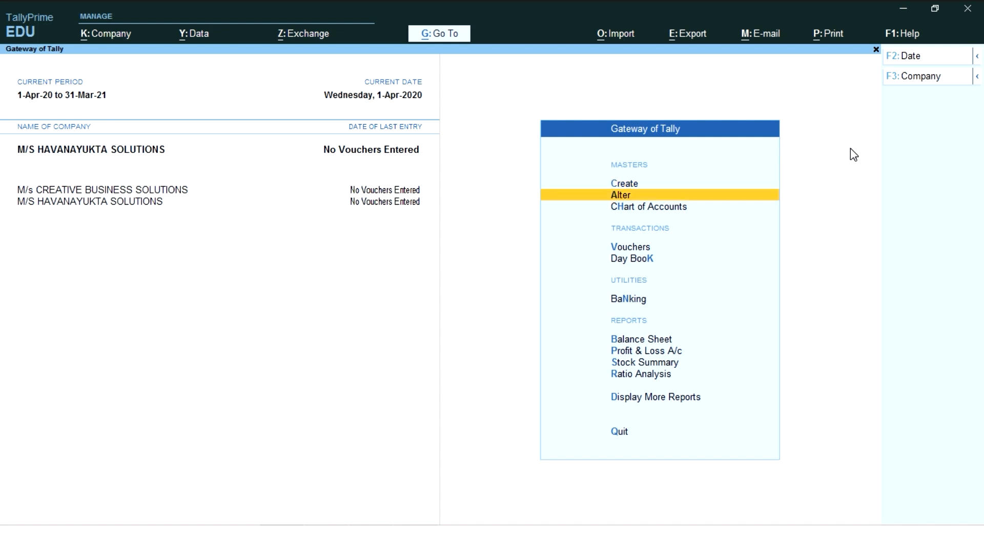
key("Return")
key("Down")
key("Down")
key("Down")
key("Down")
key("Down")
key("Down")
key("Down")
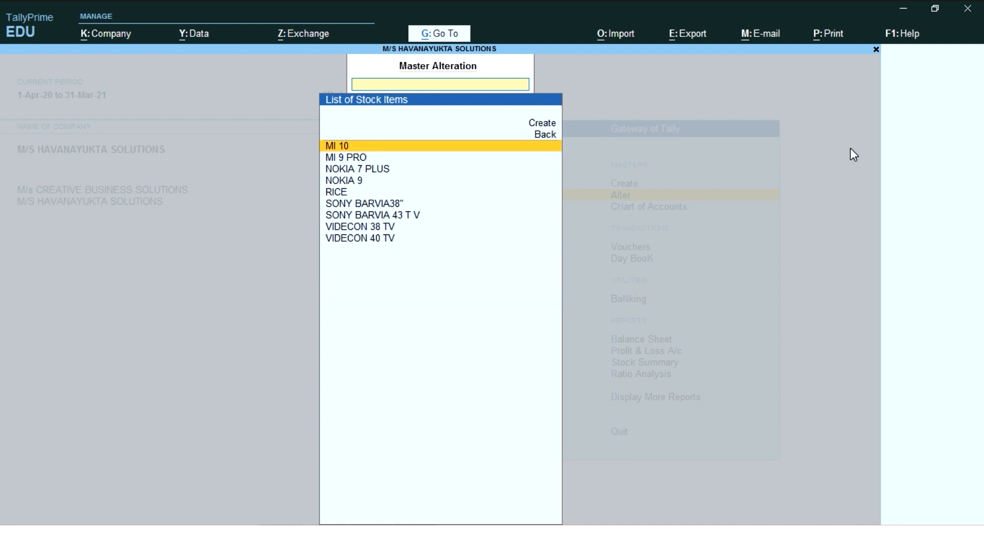
key("Down")
key("Down")
key("Down")
key("Down")
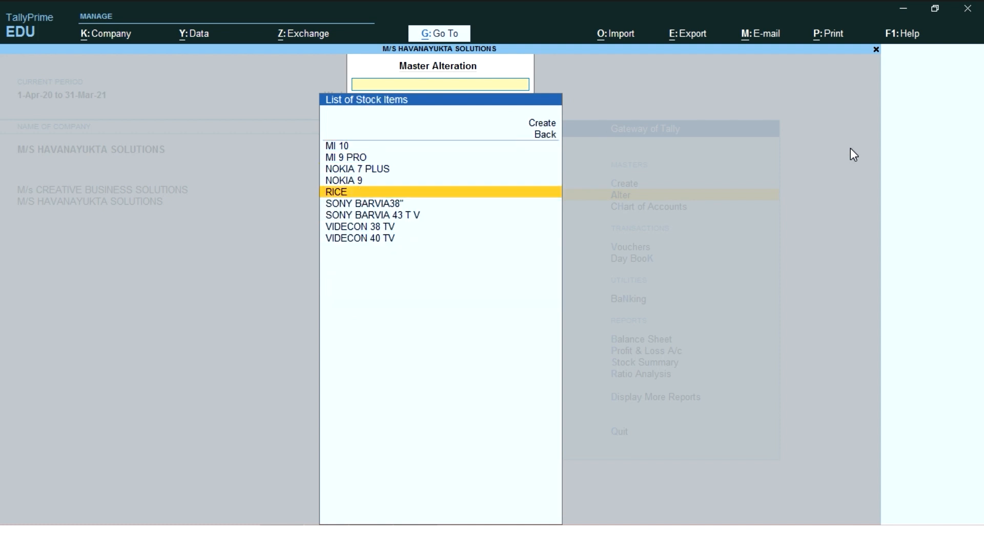
key("Return")
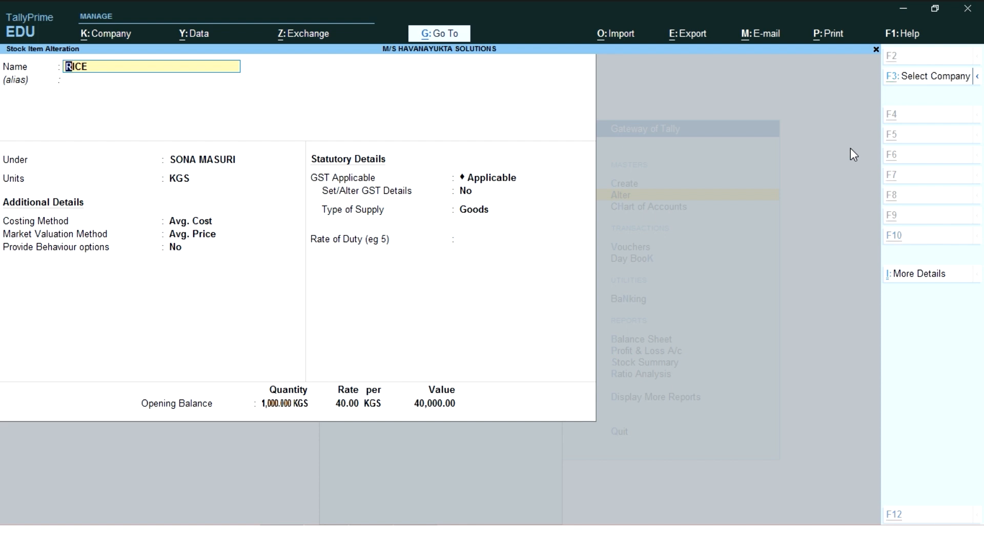
key("alt+d")
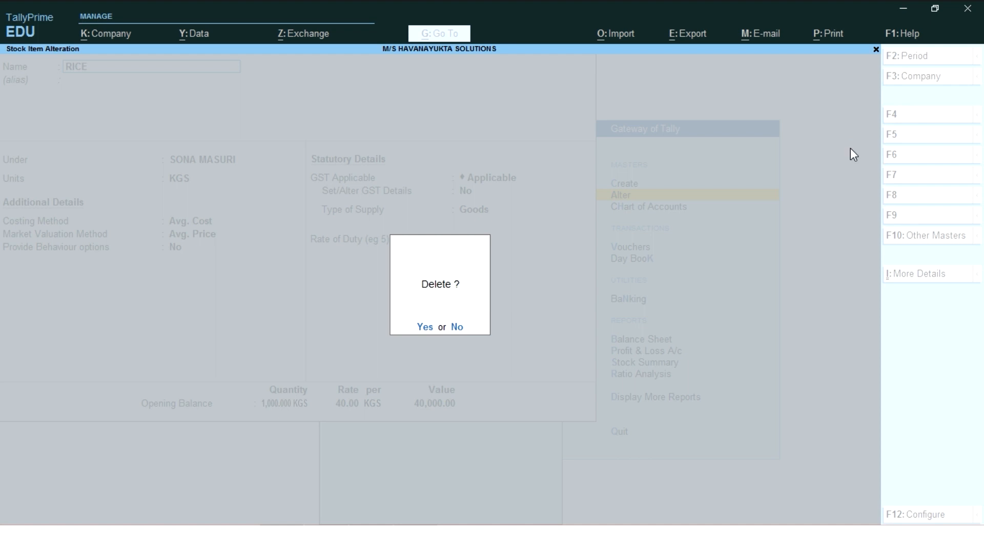
key("y")
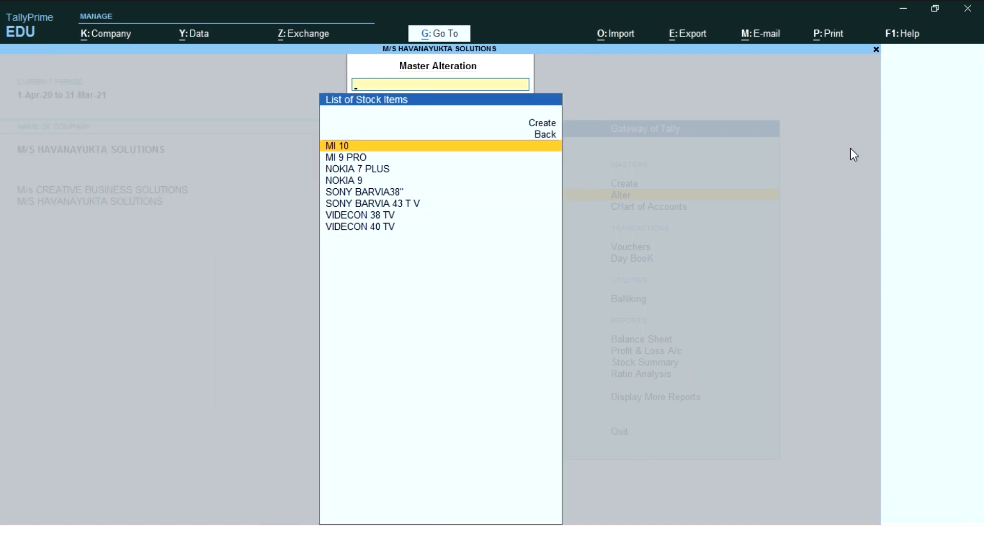
Rename the NOKIA 9 stock item as NOKIA 9 PRO
key("Down")
key("Down")
key("Down")
key("Down")
key("Down")
key("Down")
key("Down")
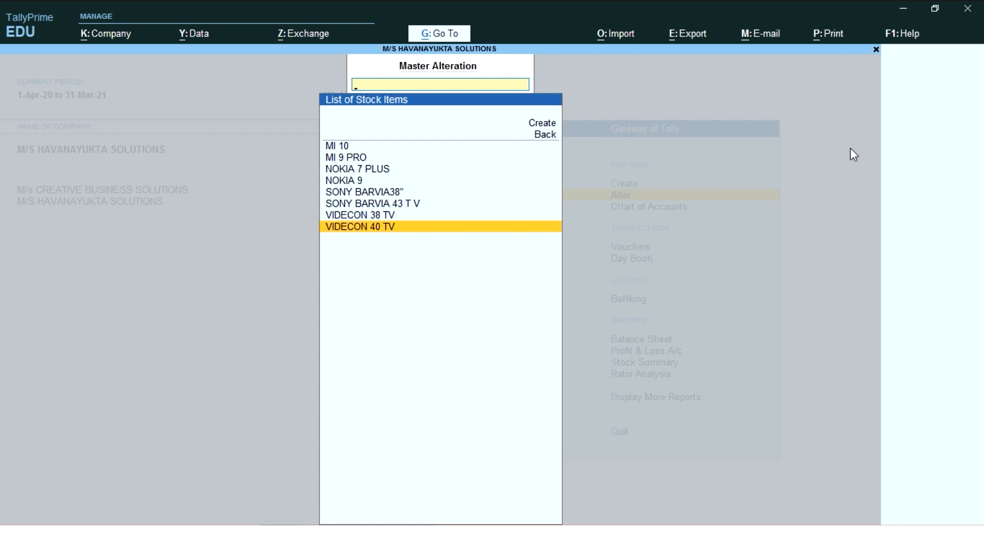
key("Up")
key("Up")
key("Up")
key("Up")
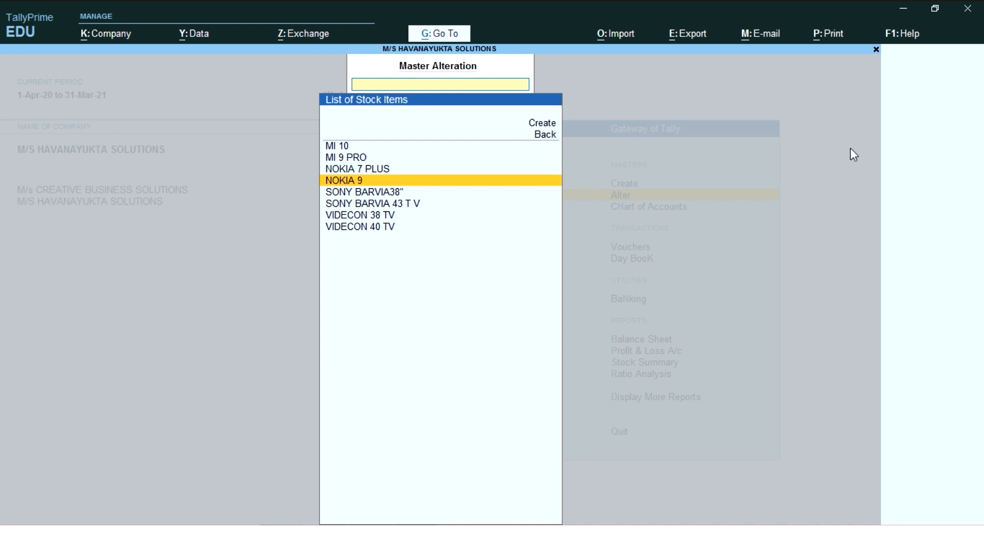
key("Return")
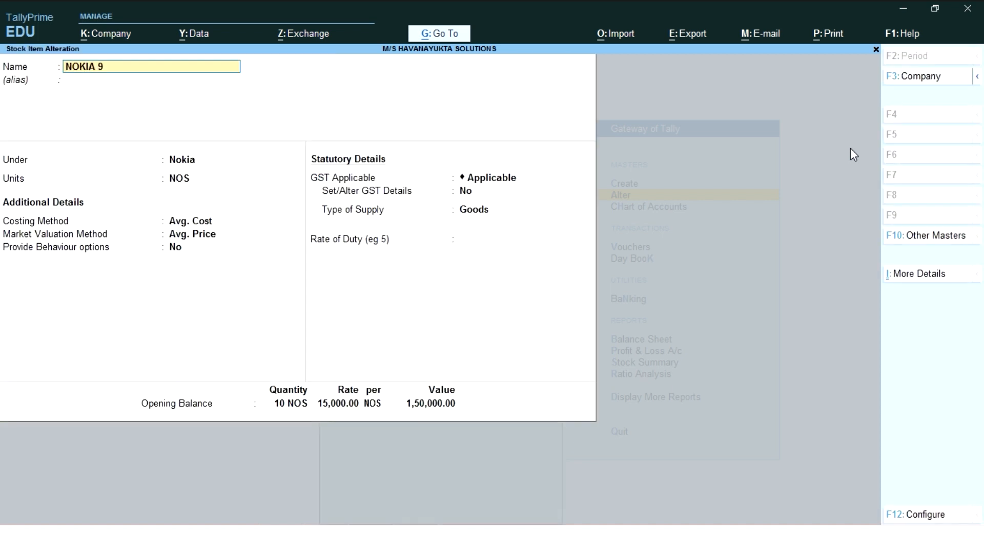
type("PRO")
key("Return")
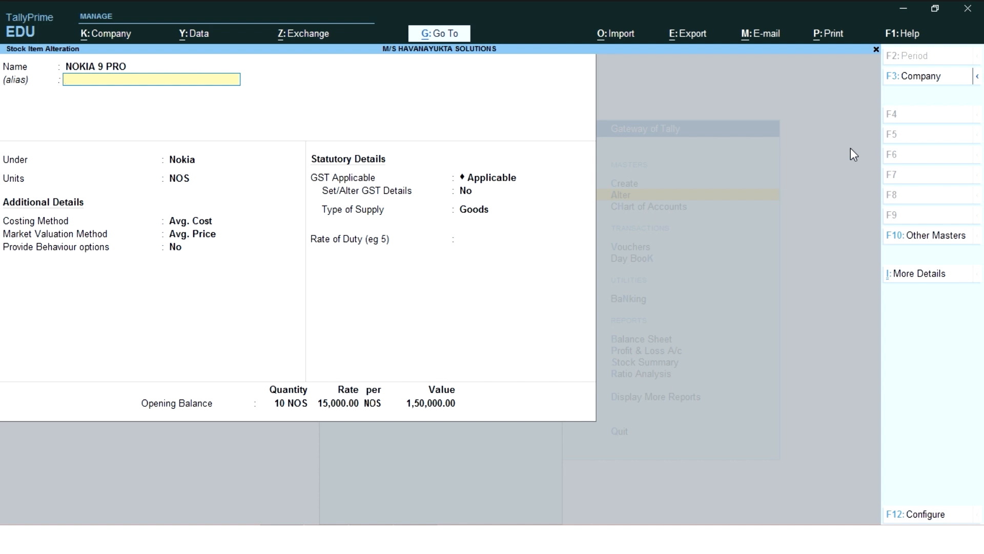
Keep the item's alias empty, its Nokia group, NOS unit and opening balance, and save the altered stock item
key("BackSpace")
key("Return")
key("Return")
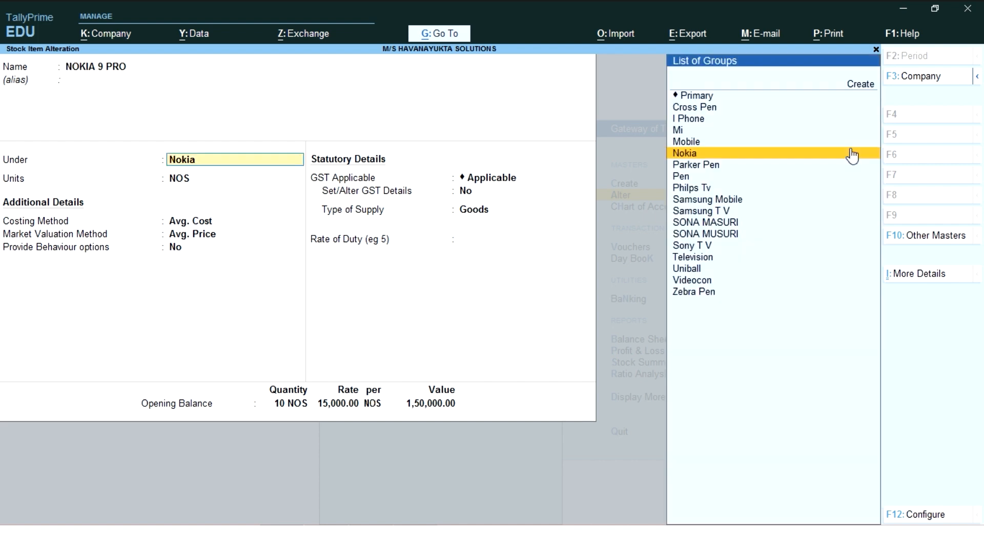
key("Return")
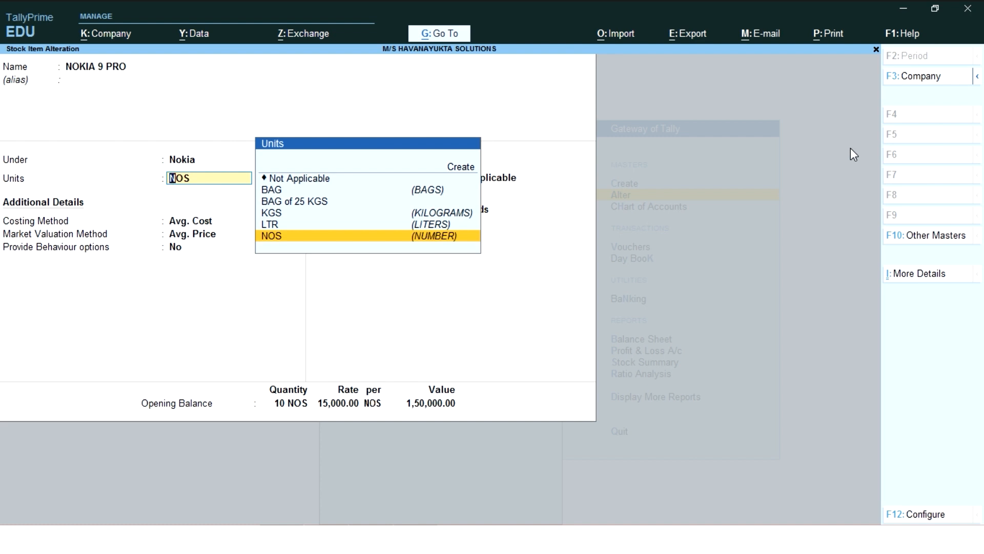
key("Return")
key("Return")
key("Return")
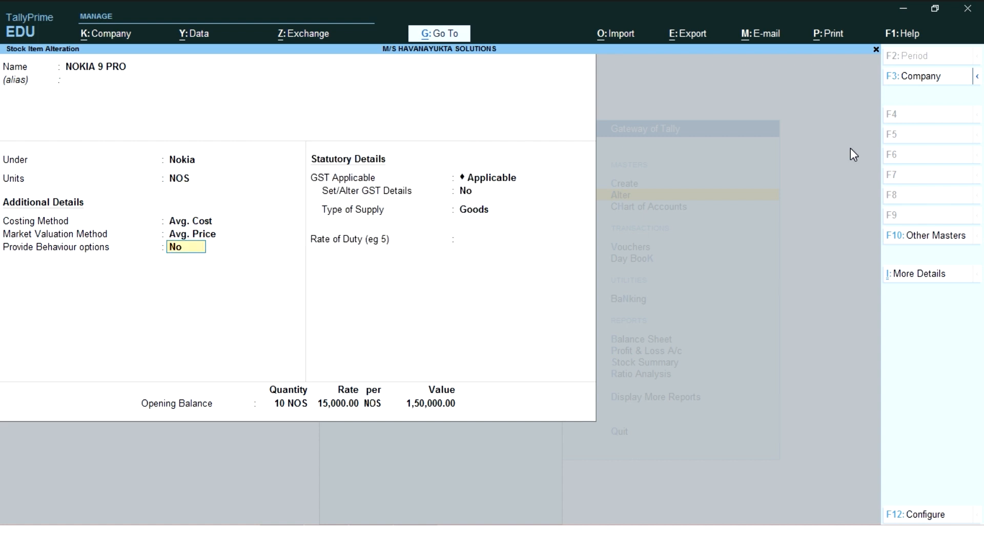
key("Return")
key("Return")
key("Return")
key("Return")
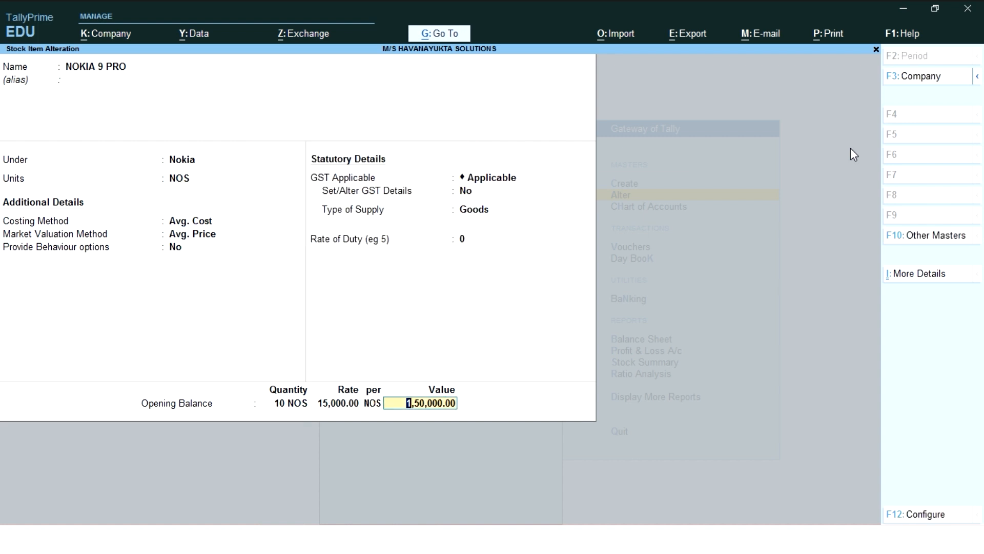
key("Return")
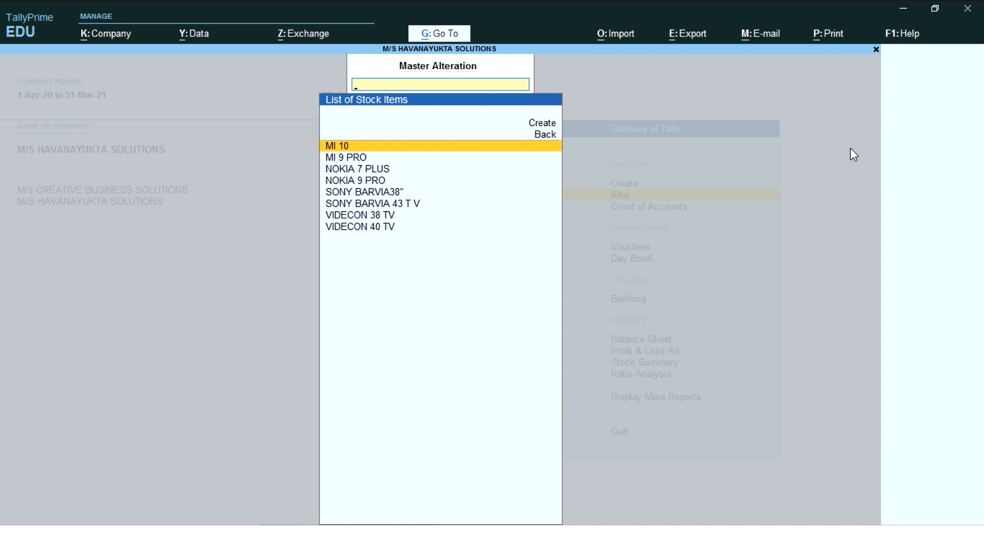
Check the renamed Nokia item in the list of stock items and return to the Gateway of Tally
key("Down")
key("Down")
key("Down")
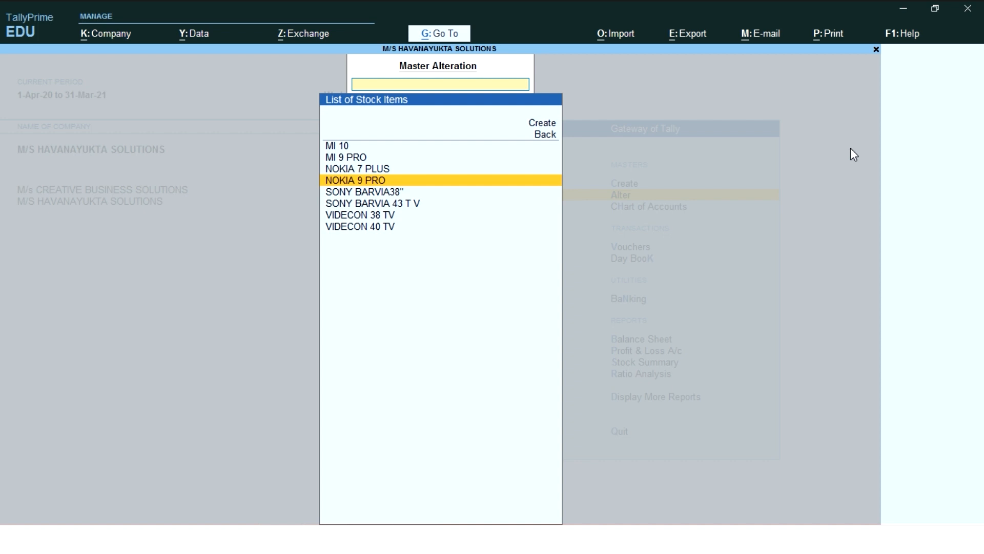
key("Escape")
key("Escape")
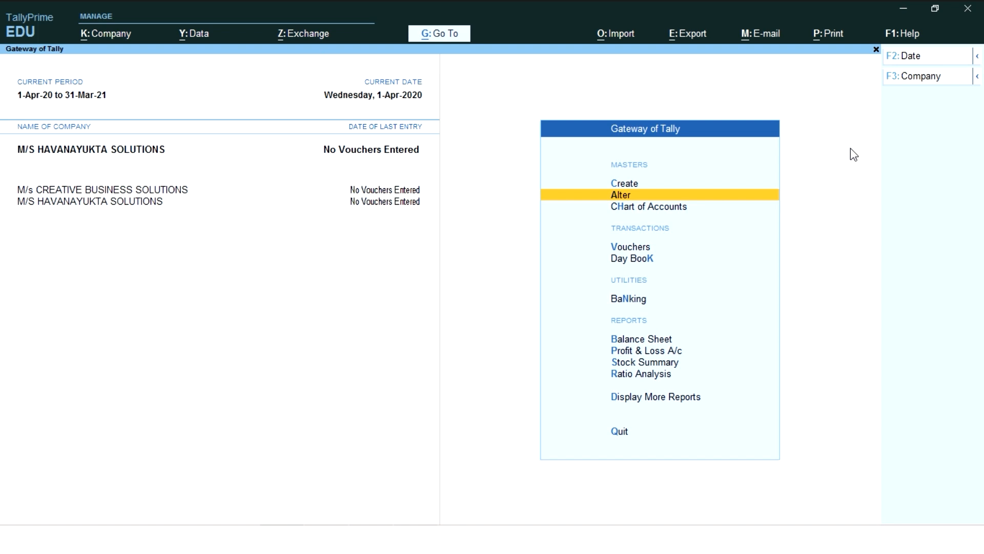
key("Up")
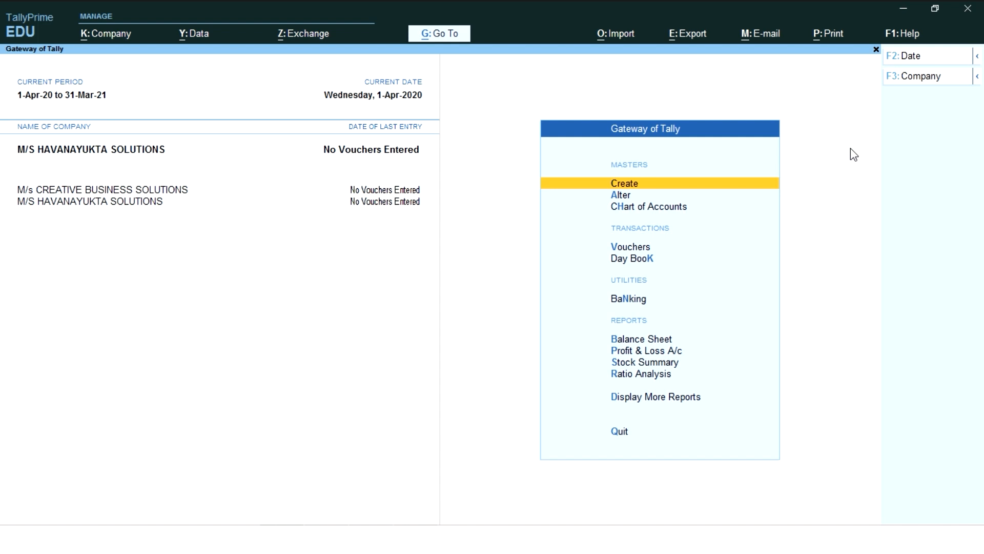
key("Down")
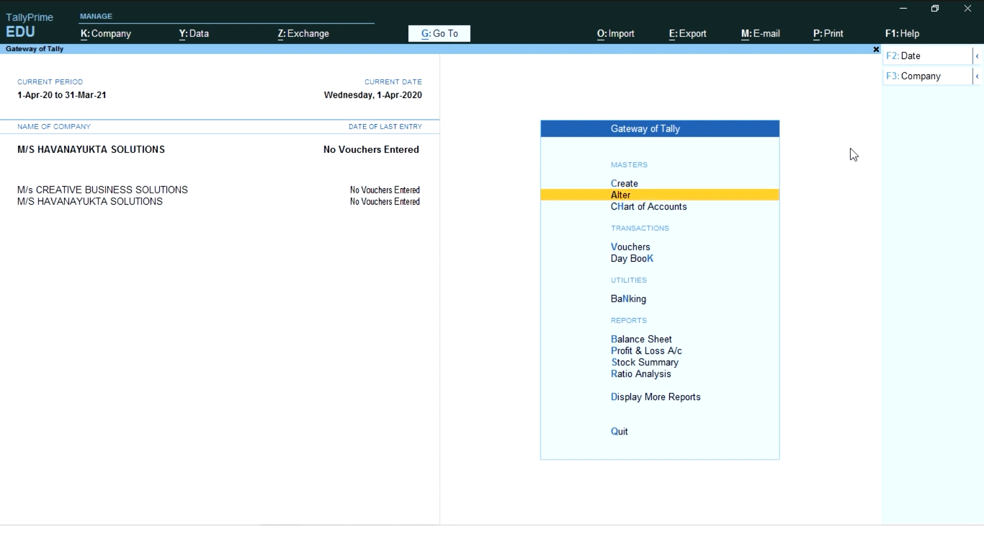